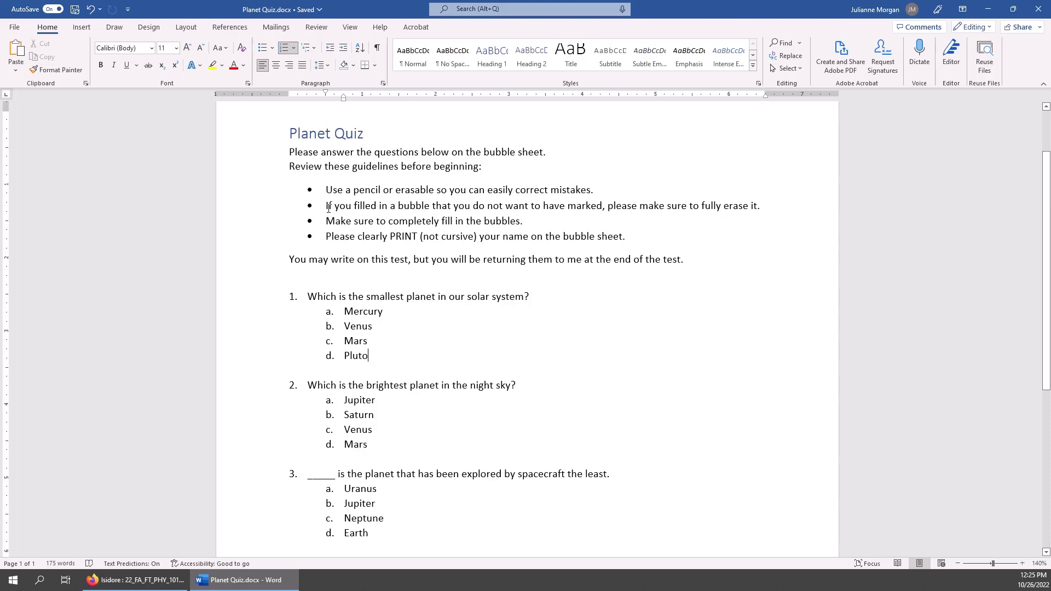
- Review the Planet Quiz document's guideline about printing names on the bubble sheet and its multiple-choice questions
{"action": "left_click_drag", "start_coordinate": [334, 236], "coordinate": [648, 253]}
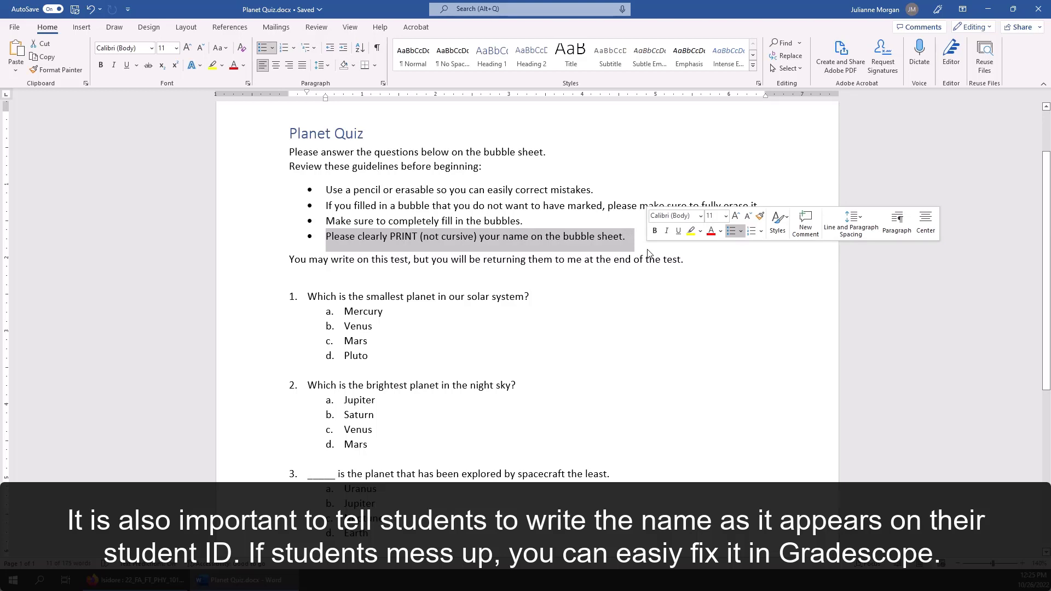
{"action": "left_click", "coordinate": [802, 321]}
{"action": "scroll", "coordinate": [317, 298], "scroll_direction": "down", "scroll_amount": 3}
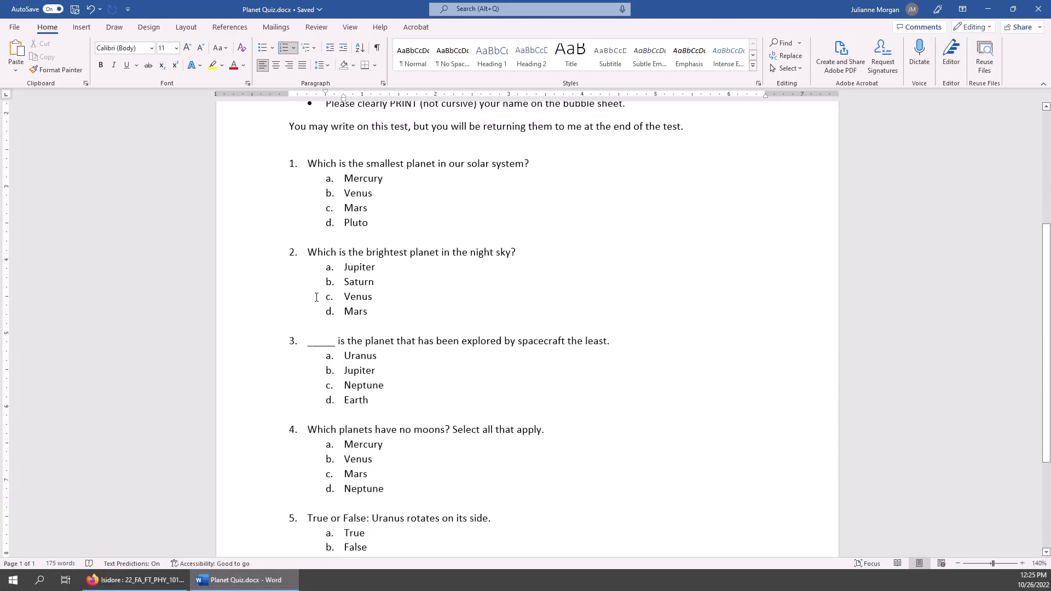
{"action": "scroll", "coordinate": [317, 297], "scroll_direction": "down", "scroll_amount": 2}
{"action": "scroll", "coordinate": [316, 298], "scroll_direction": "up", "scroll_amount": 7}
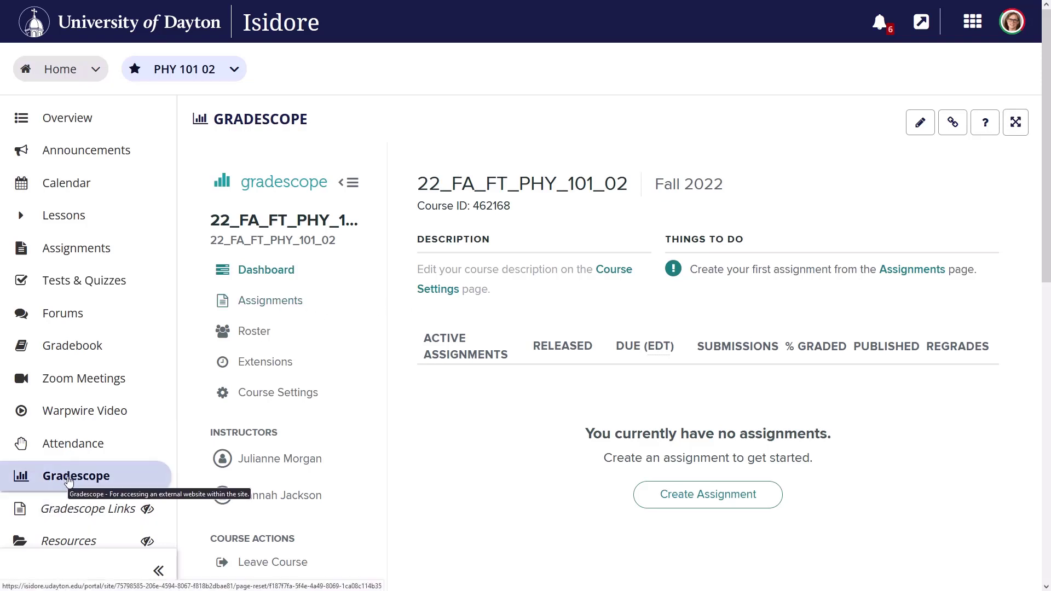
- Switch to Gradescope in the PHY 101 02 course site and start a new assignment of the Bubble Sheet type
{"action": "left_click", "coordinate": [285, 311]}
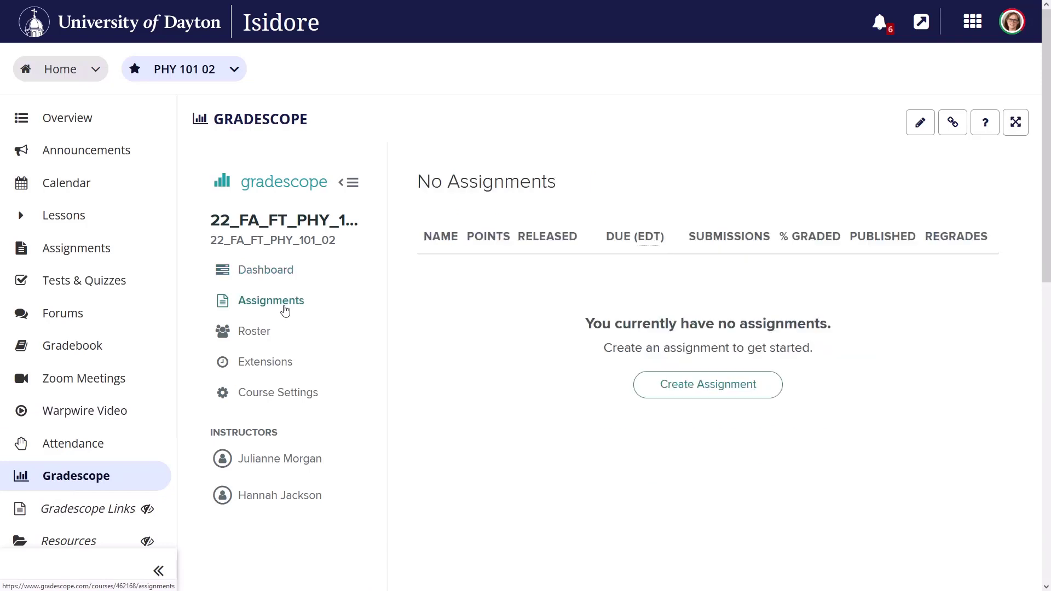
{"action": "left_click", "coordinate": [715, 398]}
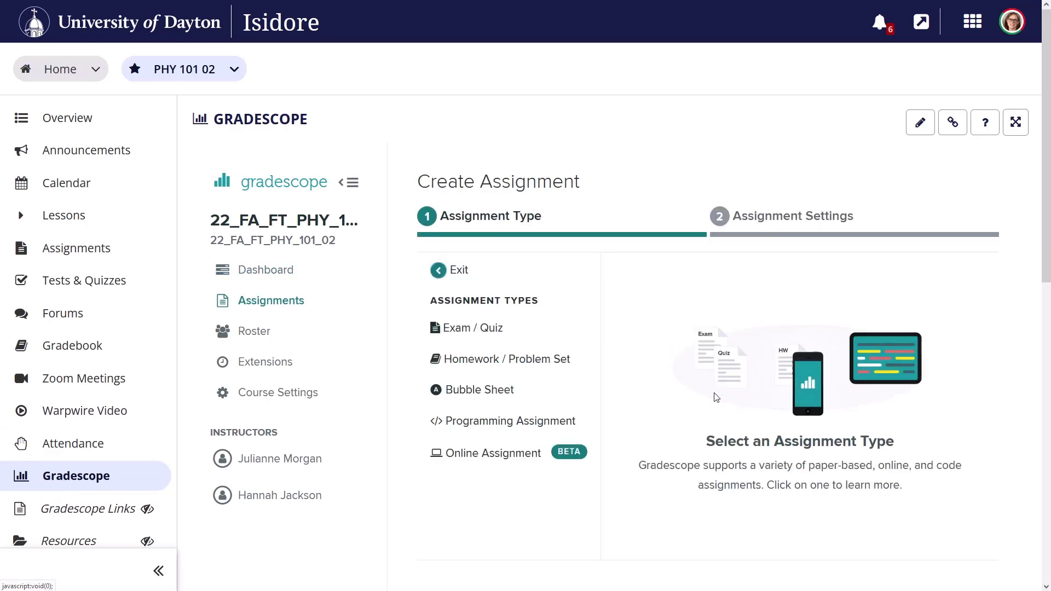
{"action": "scroll", "coordinate": [706, 390], "scroll_direction": "down", "scroll_amount": 2}
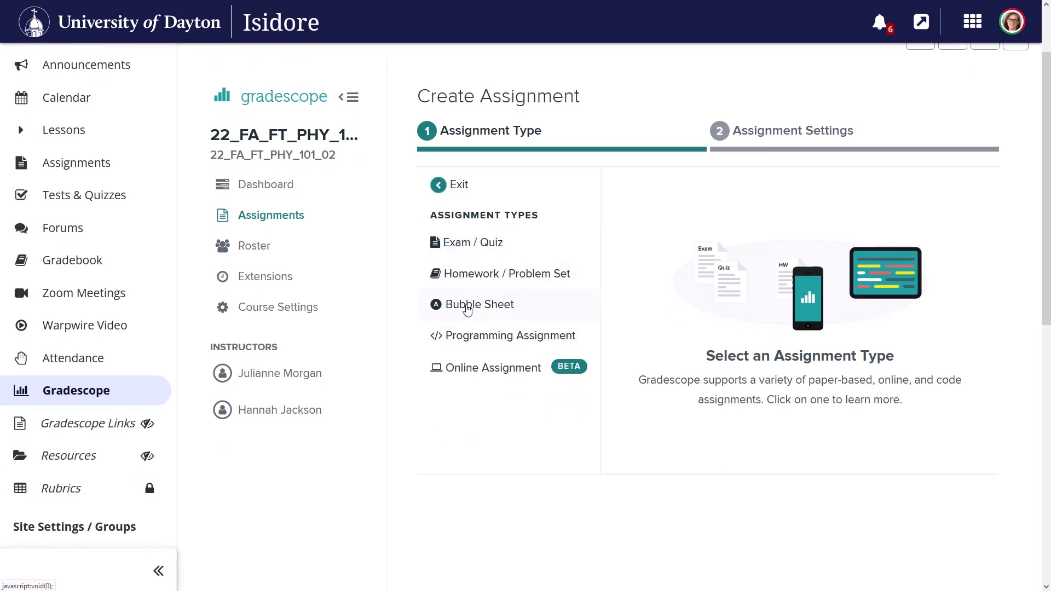
{"action": "left_click", "coordinate": [467, 307]}
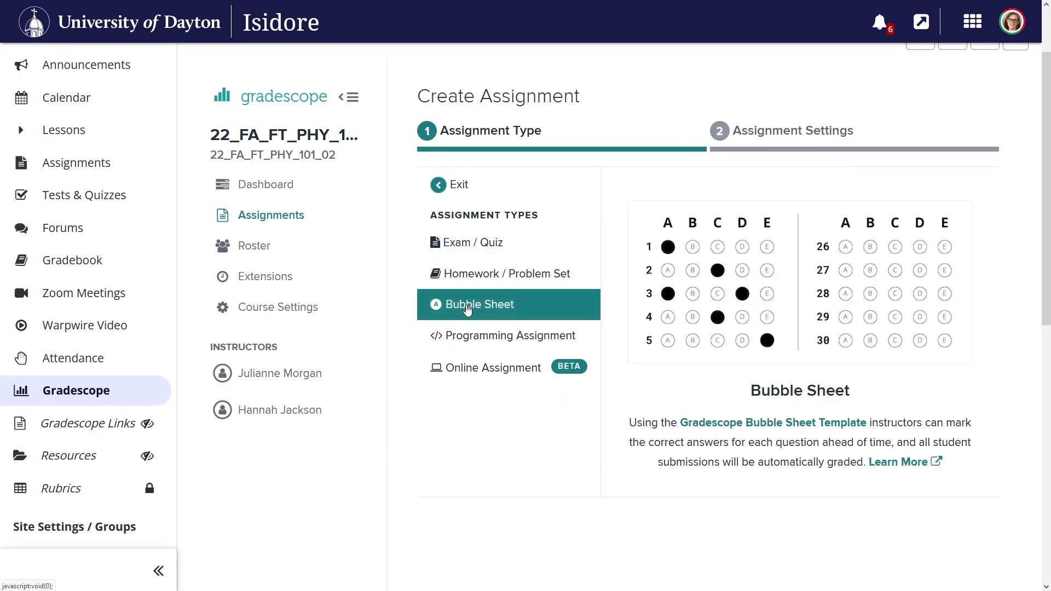
{"action": "scroll", "coordinate": [838, 366], "scroll_direction": "down", "scroll_amount": 4}
{"action": "scroll", "coordinate": [839, 369], "scroll_direction": "down", "scroll_amount": 8}
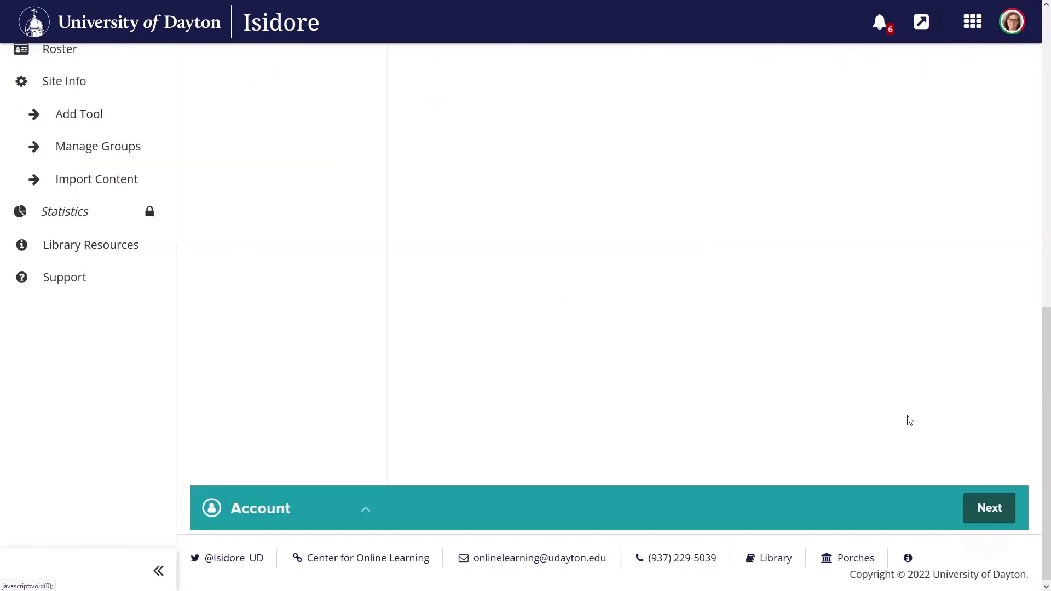
{"action": "left_click", "coordinate": [985, 507]}
- Name the bubble sheet assignment Planet Quiz and create it with the default settings
{"action": "scroll", "coordinate": [856, 439], "scroll_direction": "up", "scroll_amount": 3}
{"action": "scroll", "coordinate": [857, 438], "scroll_direction": "up", "scroll_amount": 2}
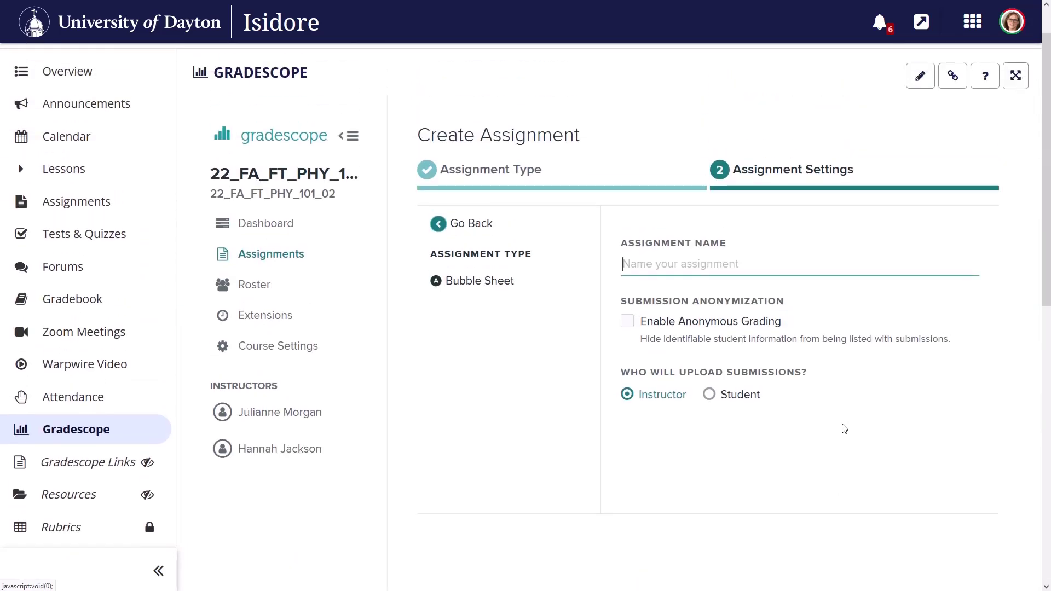
{"action": "left_click", "coordinate": [723, 270]}
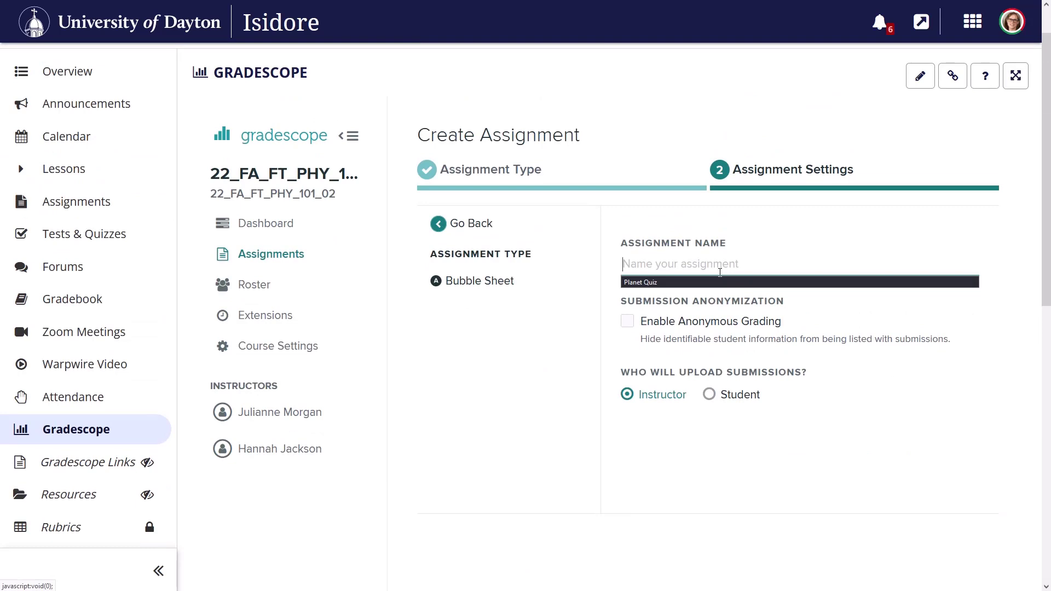
{"action": "type", "text": "Planet Quiz"}
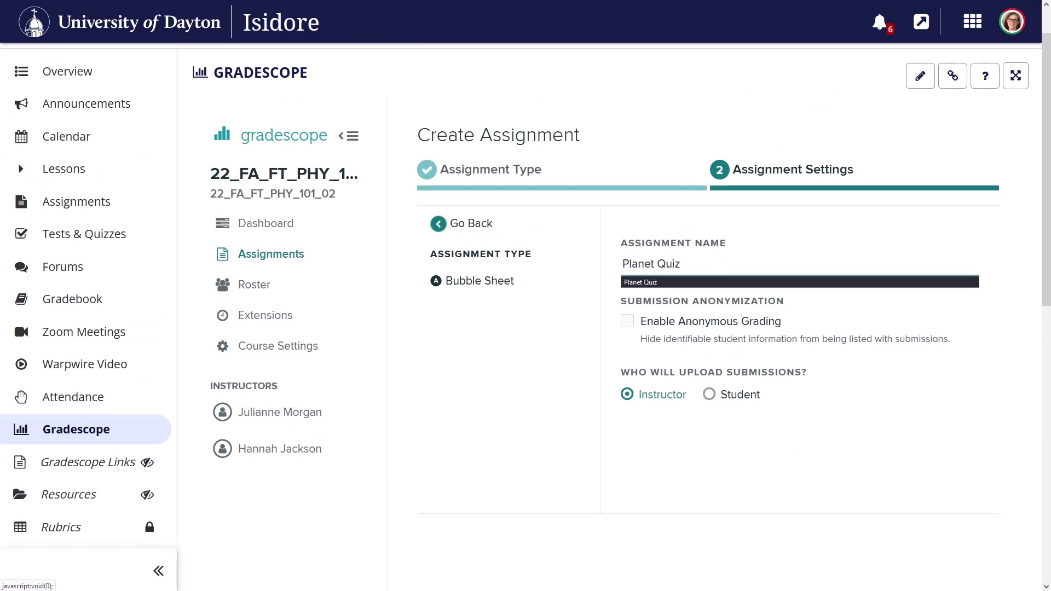
{"action": "left_click", "coordinate": [578, 375]}
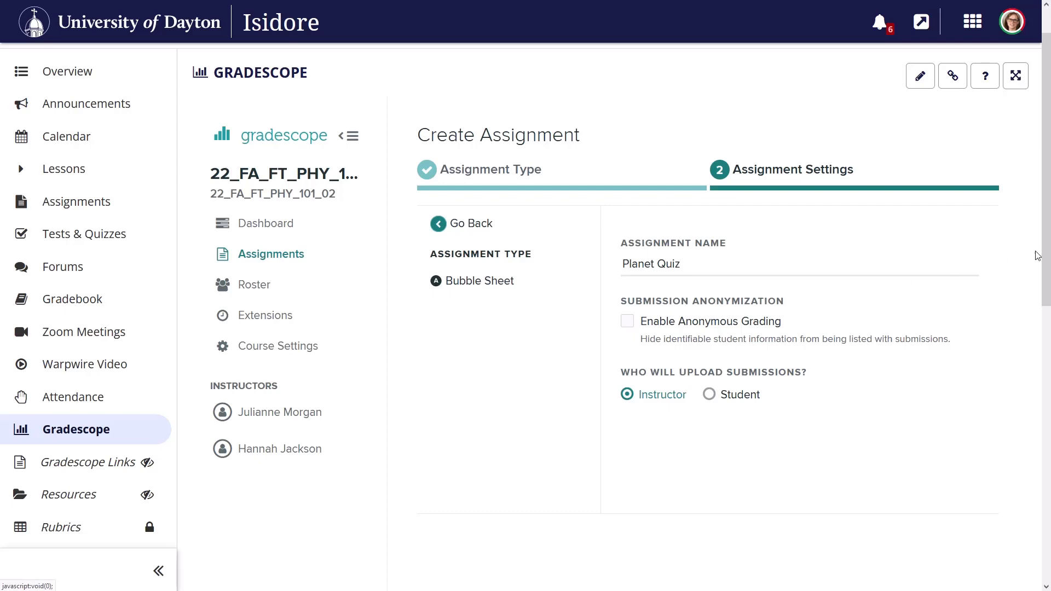
{"action": "left_click_drag", "start_coordinate": [1046, 256], "coordinate": [1045, 532]}
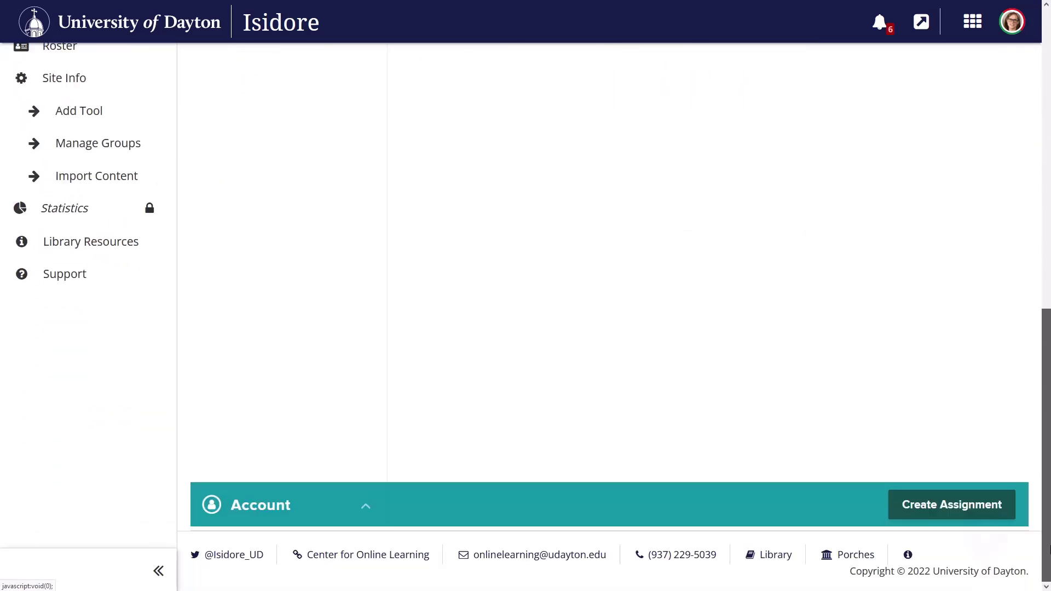
{"action": "left_click", "coordinate": [947, 503]}
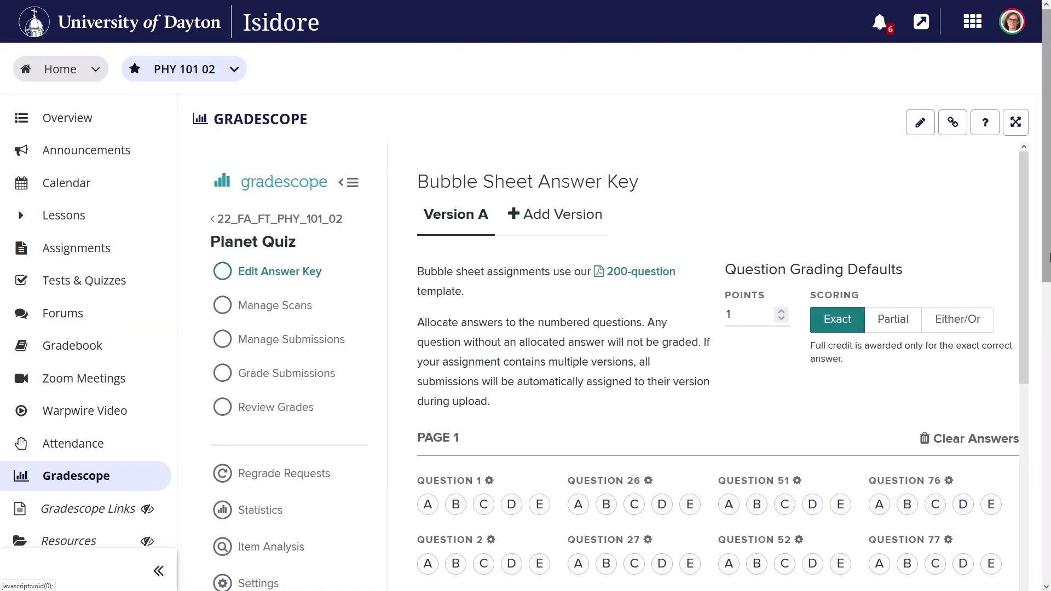
- Mark A and D as correct answers for question 1 and override its scoring to Either/Or
{"action": "left_click_drag", "start_coordinate": [1047, 261], "coordinate": [1049, 356]}
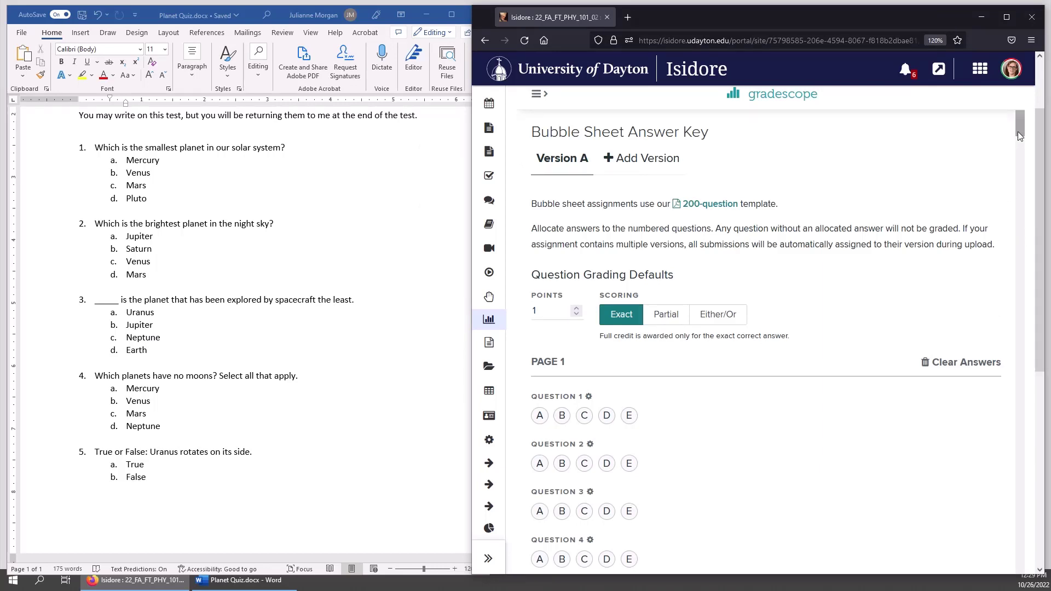
{"action": "left_click_drag", "start_coordinate": [1018, 132], "coordinate": [1019, 140]}
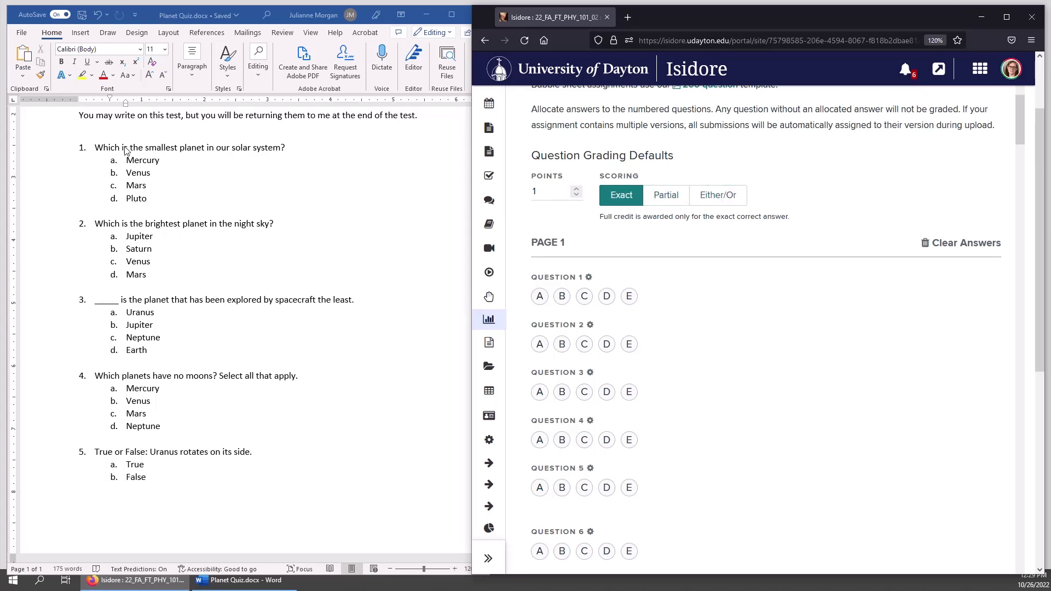
{"action": "left_click", "coordinate": [539, 301]}
{"action": "left_click", "coordinate": [605, 299]}
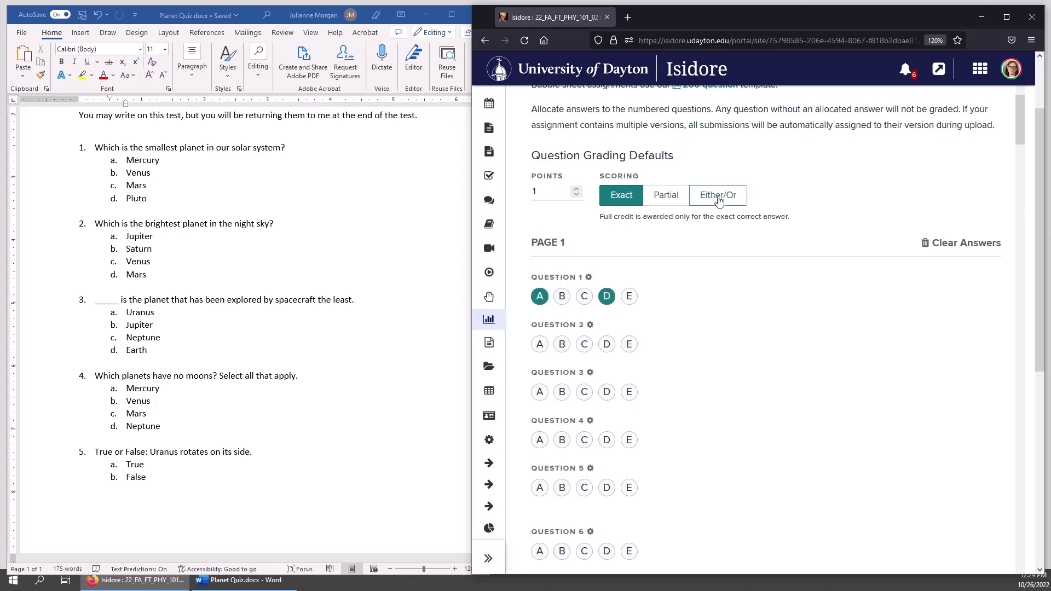
{"action": "left_click", "coordinate": [588, 279]}
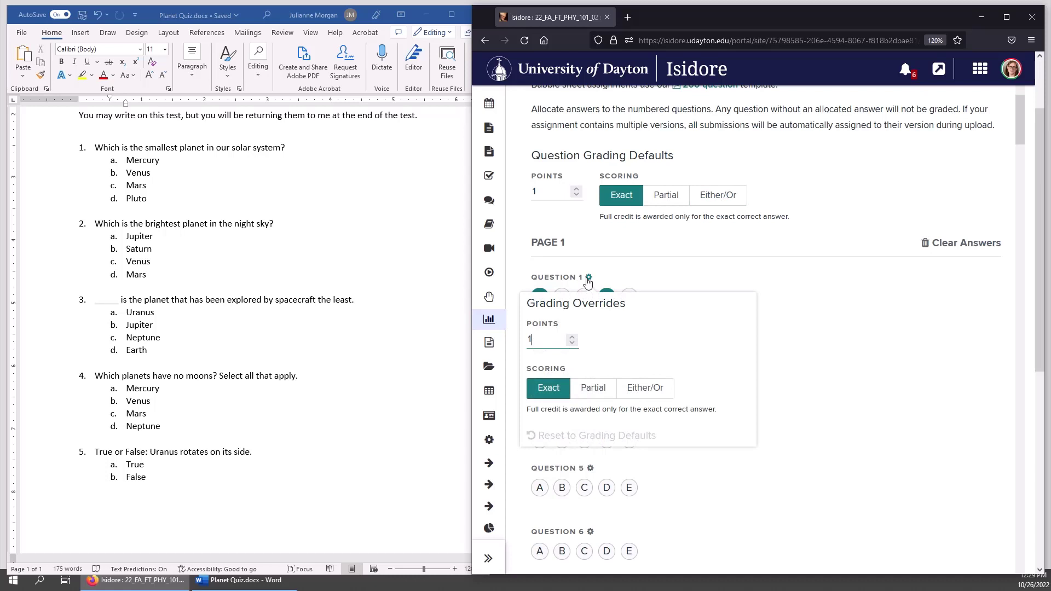
{"action": "left_click", "coordinate": [645, 388]}
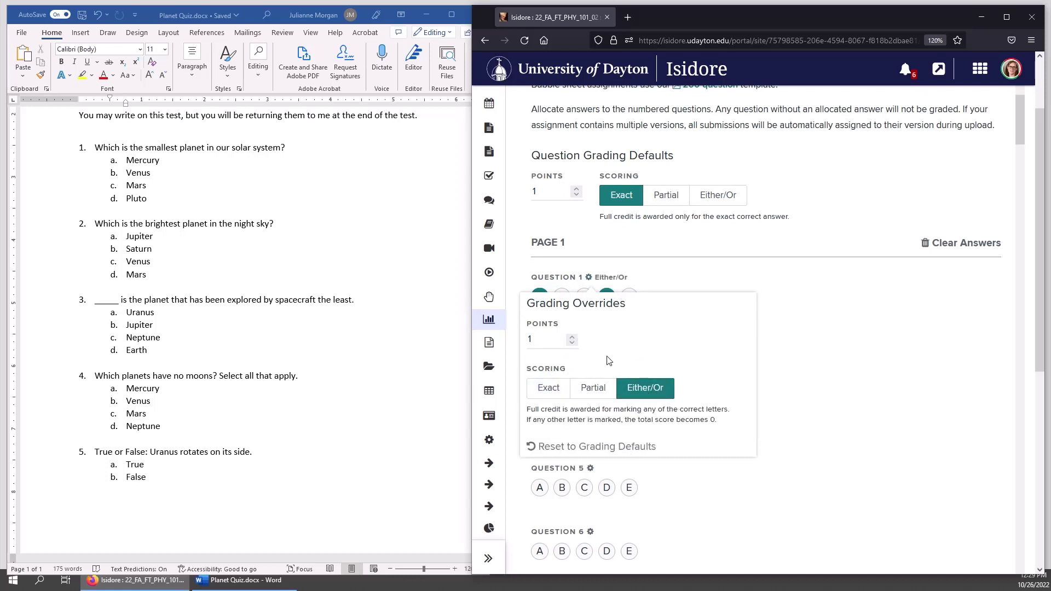
{"action": "left_click", "coordinate": [868, 335]}
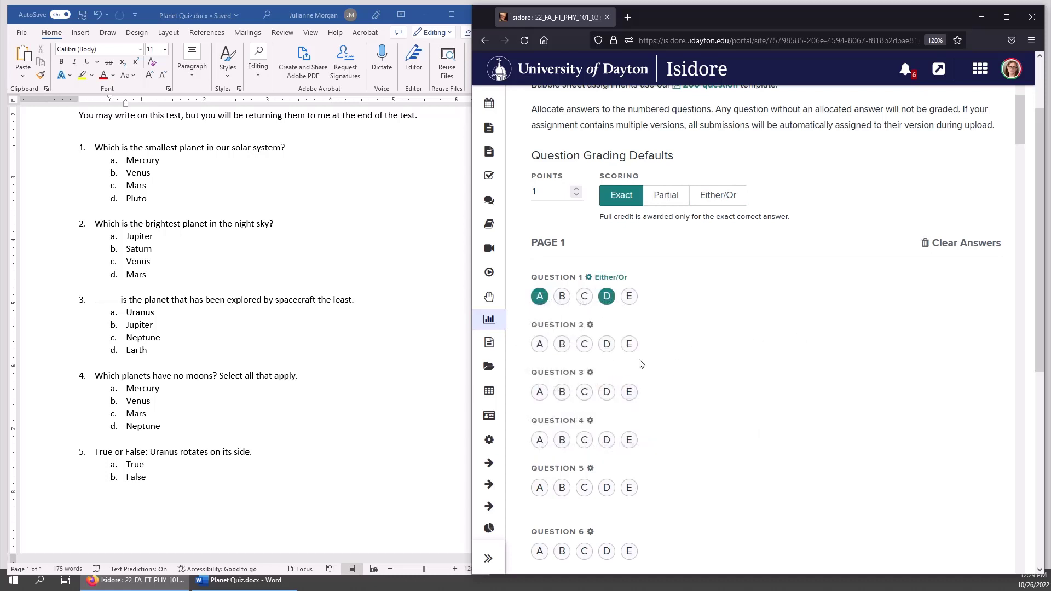
- Fill in the key with C for question 2, A for question 3, A and B with Partial scoring for question 4, and A for question 5
{"action": "left_click", "coordinate": [585, 344]}
{"action": "left_click", "coordinate": [540, 392]}
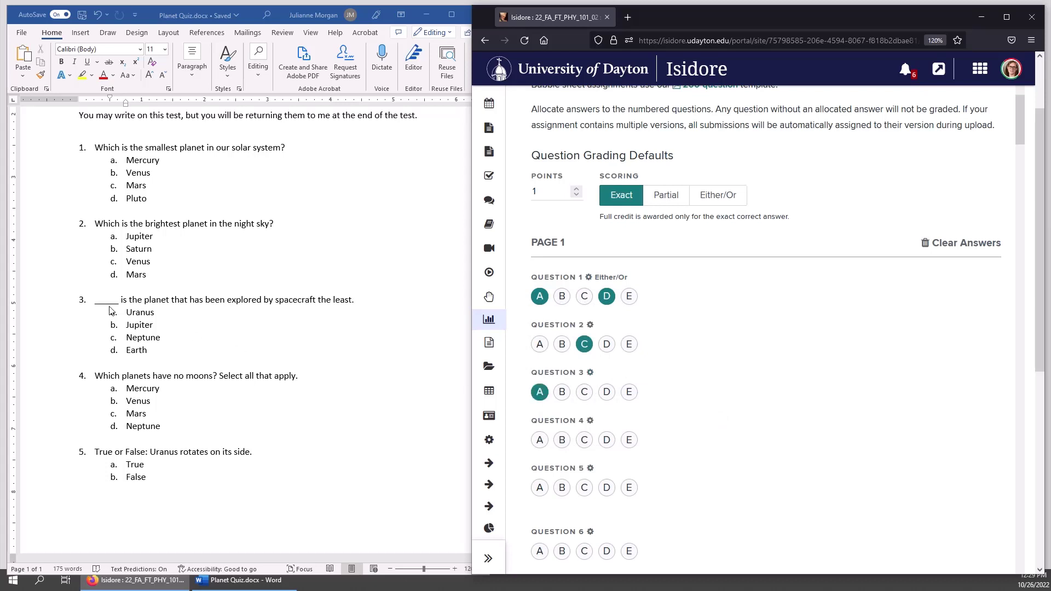
{"action": "scroll", "coordinate": [734, 407], "scroll_direction": "down", "scroll_amount": 2}
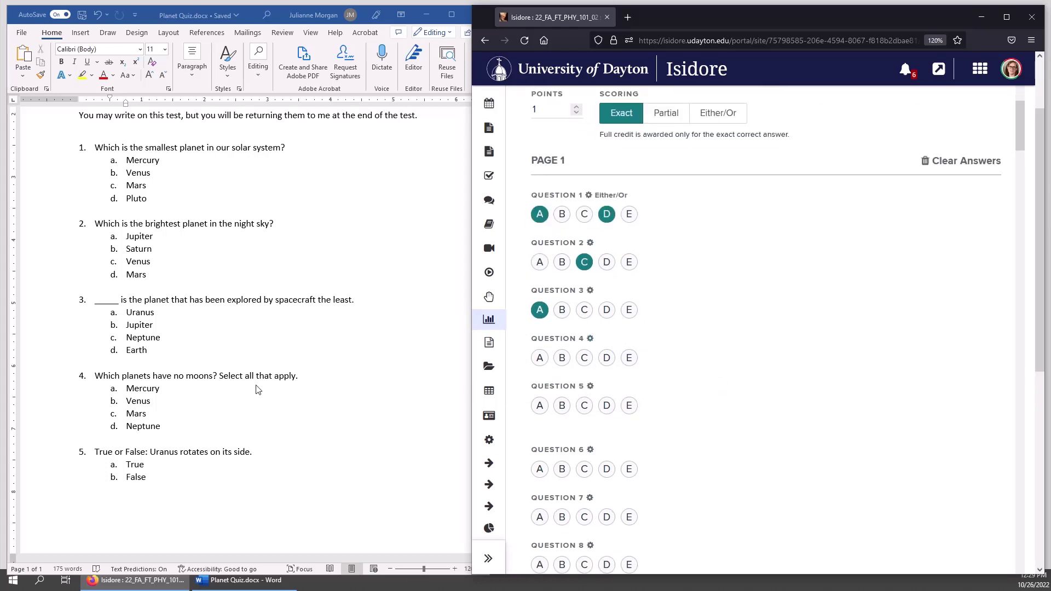
{"action": "left_click", "coordinate": [591, 339]}
{"action": "left_click", "coordinate": [593, 449]}
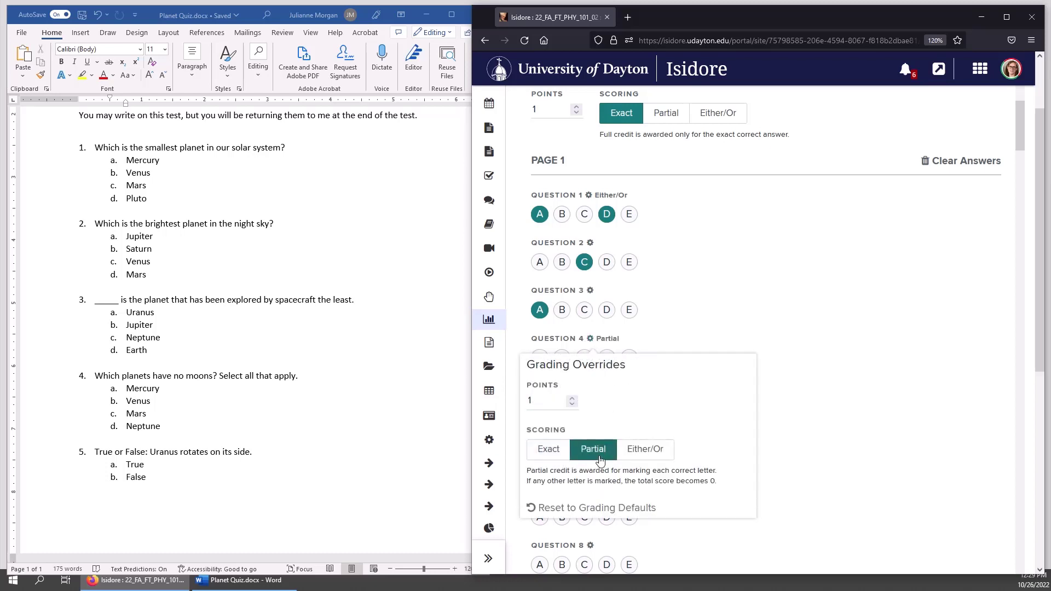
{"action": "left_click", "coordinate": [776, 421]}
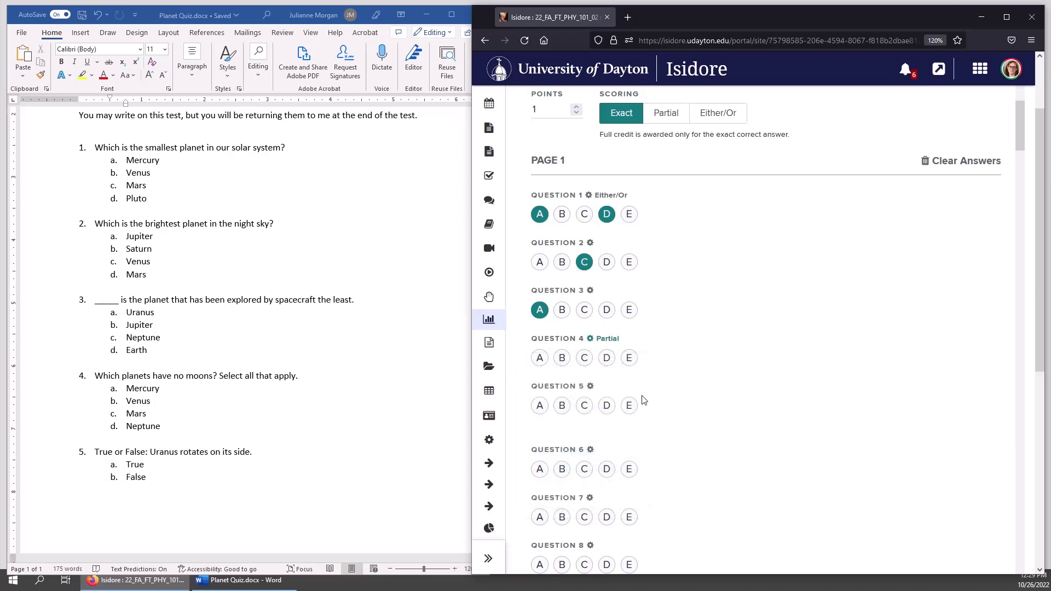
{"action": "left_click", "coordinate": [539, 358]}
{"action": "left_click", "coordinate": [562, 359]}
{"action": "left_click", "coordinate": [540, 407]}
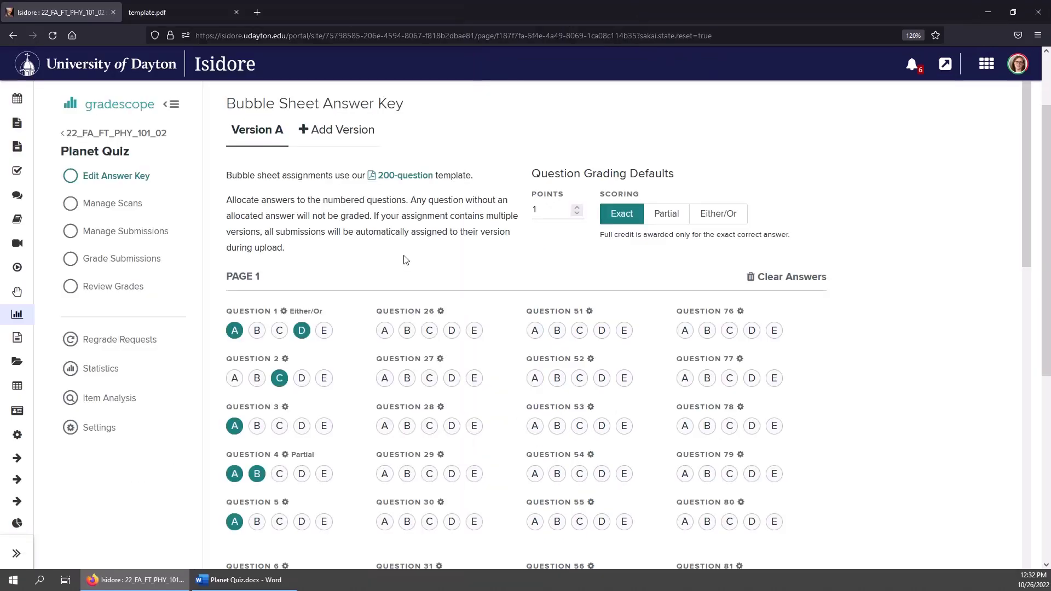
- Open the 200-question bubble sheet template and examine its name, ID, version and answer areas
{"action": "left_click", "coordinate": [403, 176]}
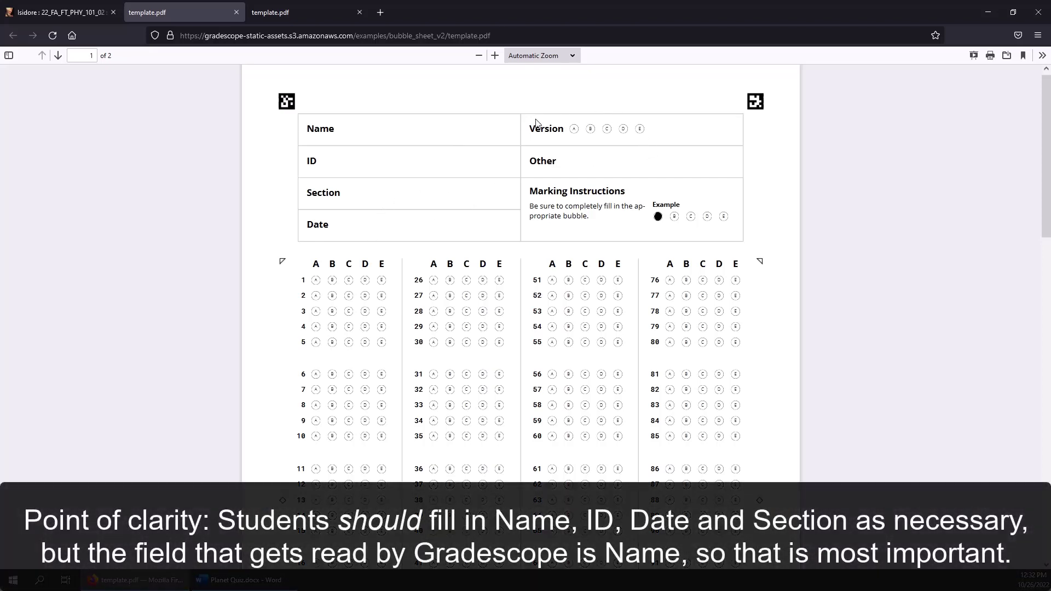
{"action": "left_click", "coordinate": [82, 13]}
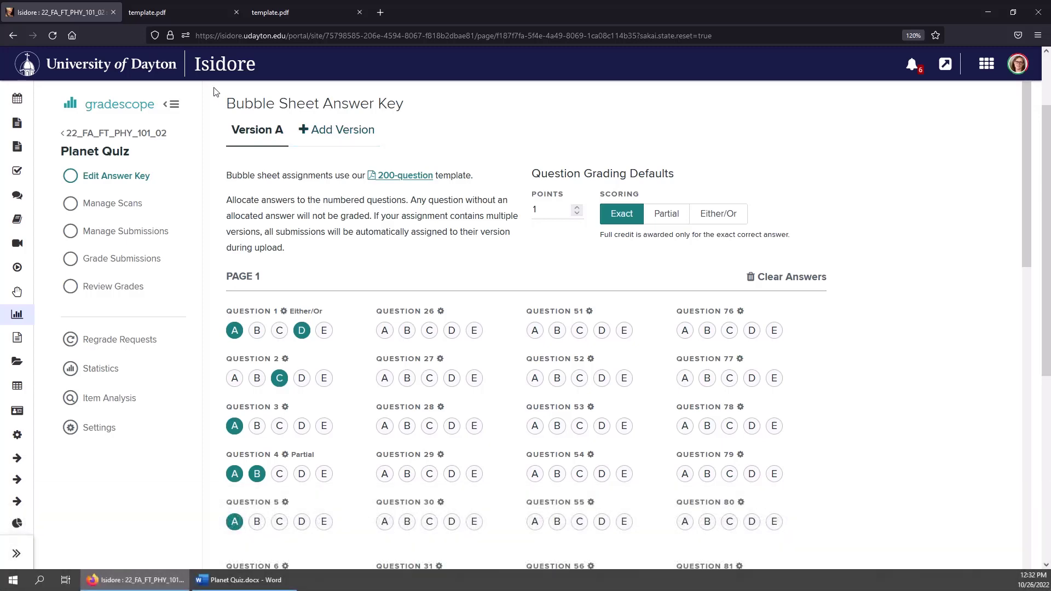
{"action": "left_click", "coordinate": [182, 13]}
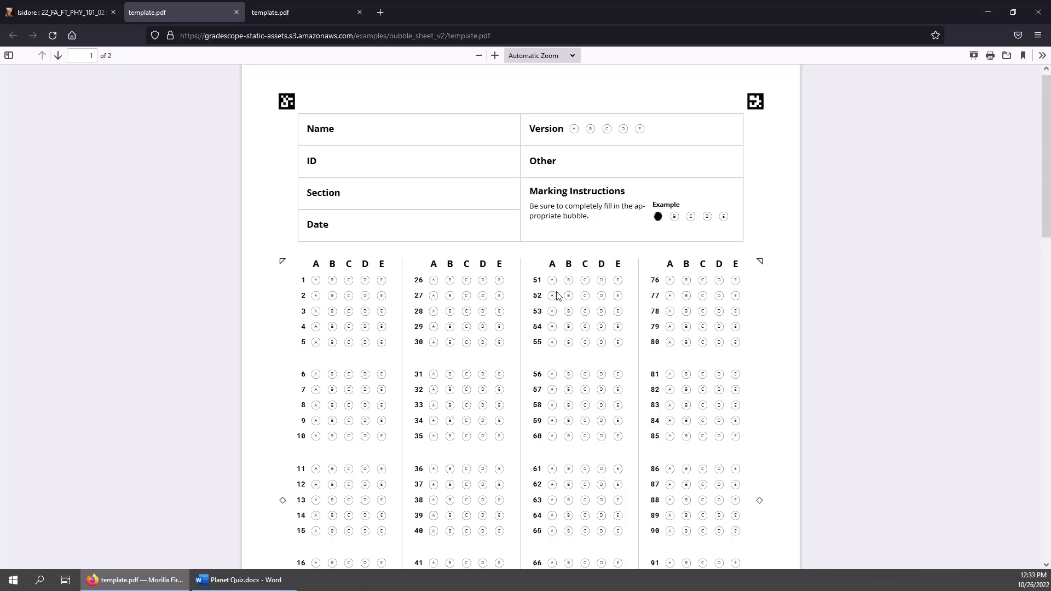
- Return to the Planet Quiz answer key and save it
{"action": "key", "text": "ctrl+shift+Tab"}
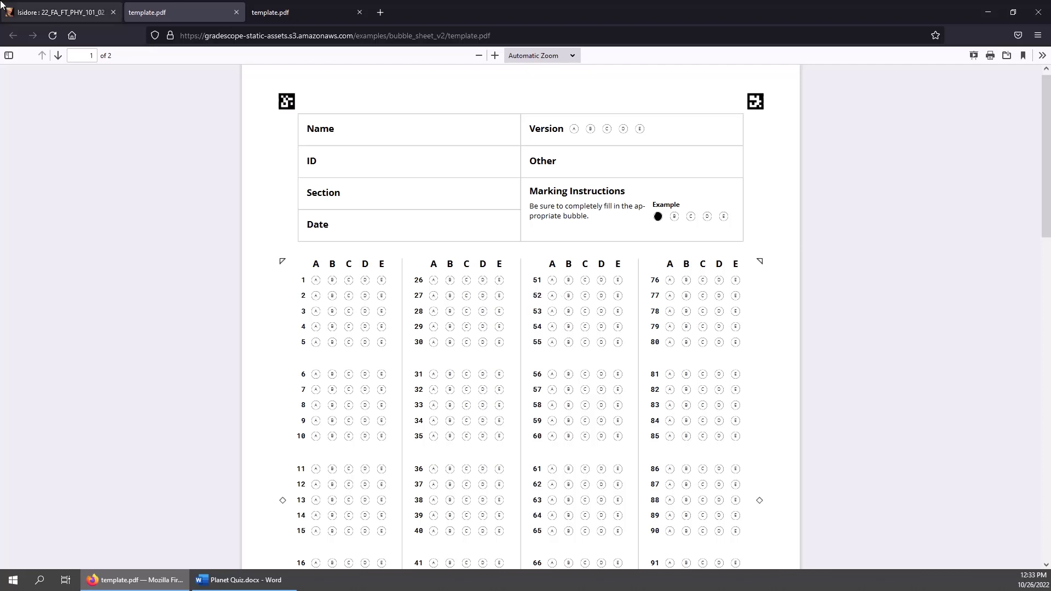
{"action": "scroll", "coordinate": [876, 383], "scroll_direction": "down", "scroll_amount": 15}
{"action": "scroll", "coordinate": [911, 388], "scroll_direction": "down", "scroll_amount": 15}
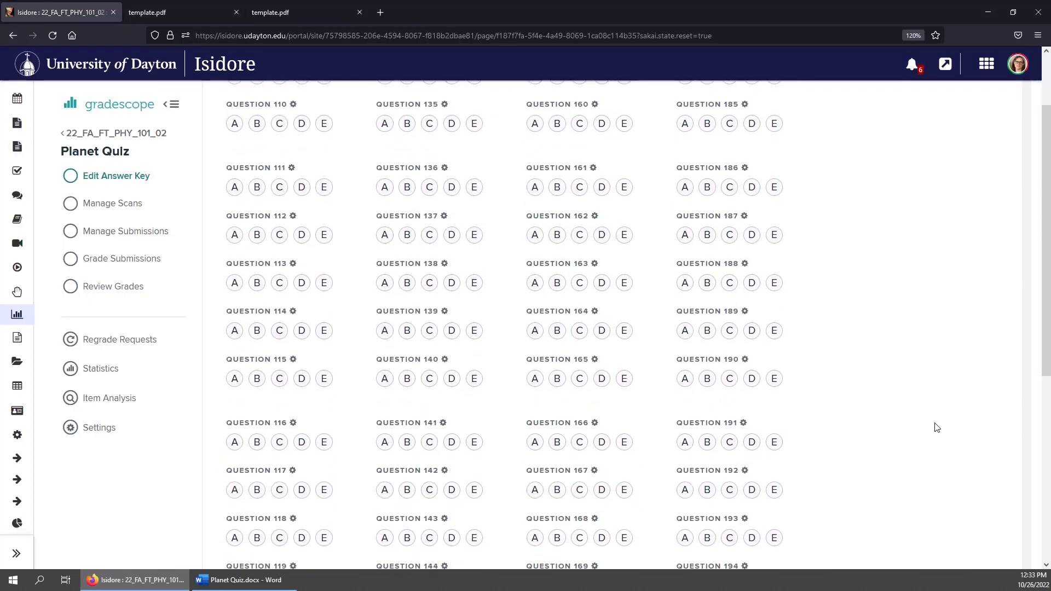
{"action": "scroll", "coordinate": [941, 433], "scroll_direction": "down", "scroll_amount": 1}
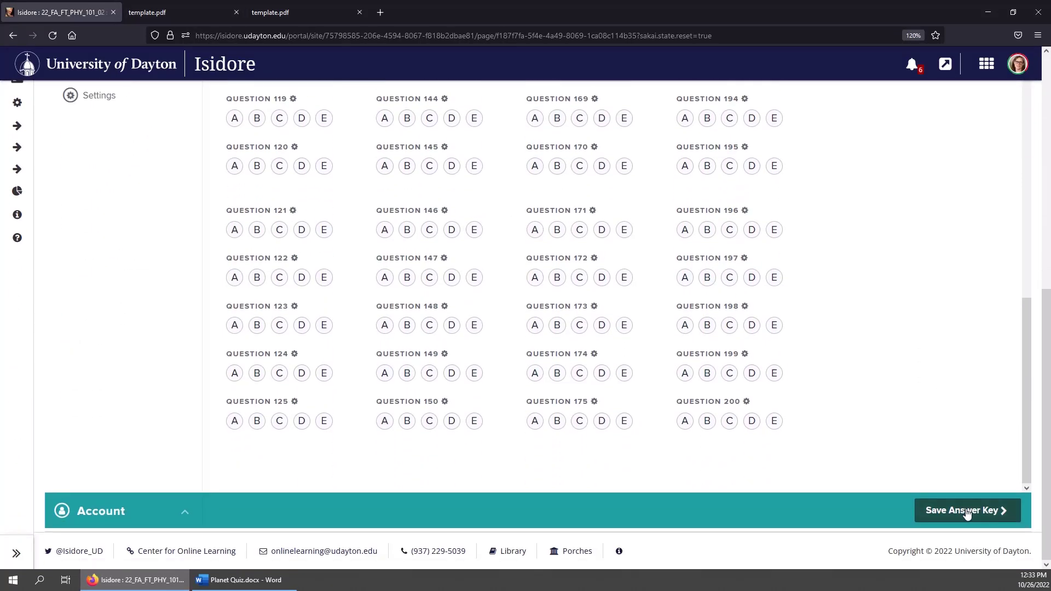
{"action": "left_click", "coordinate": [966, 508]}
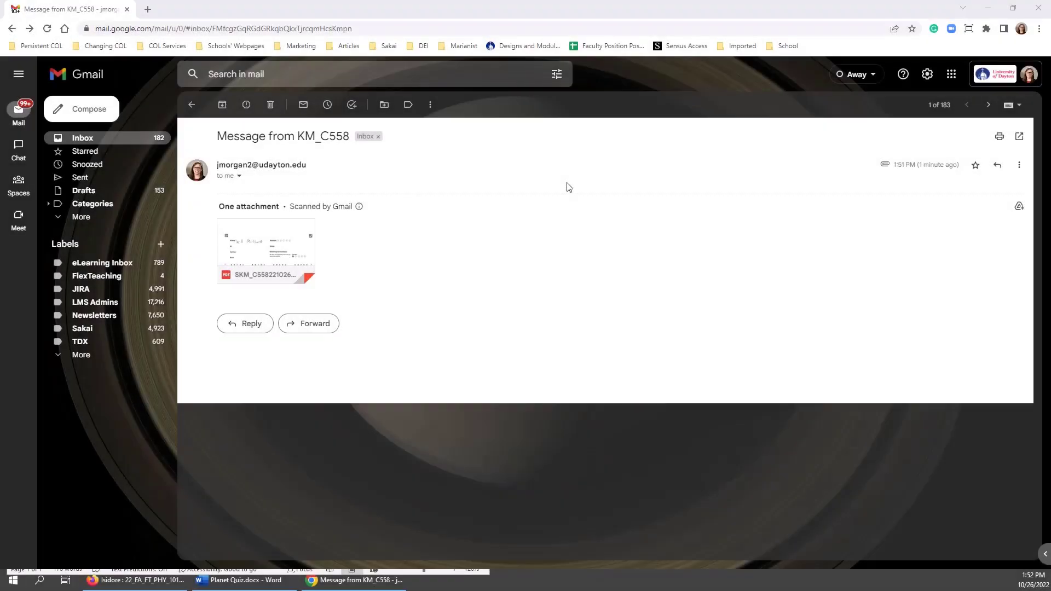
- Switch to Gmail and download the scanned PDF attached to the message from KM_C558
{"action": "mouse_move", "coordinate": [307, 224]}
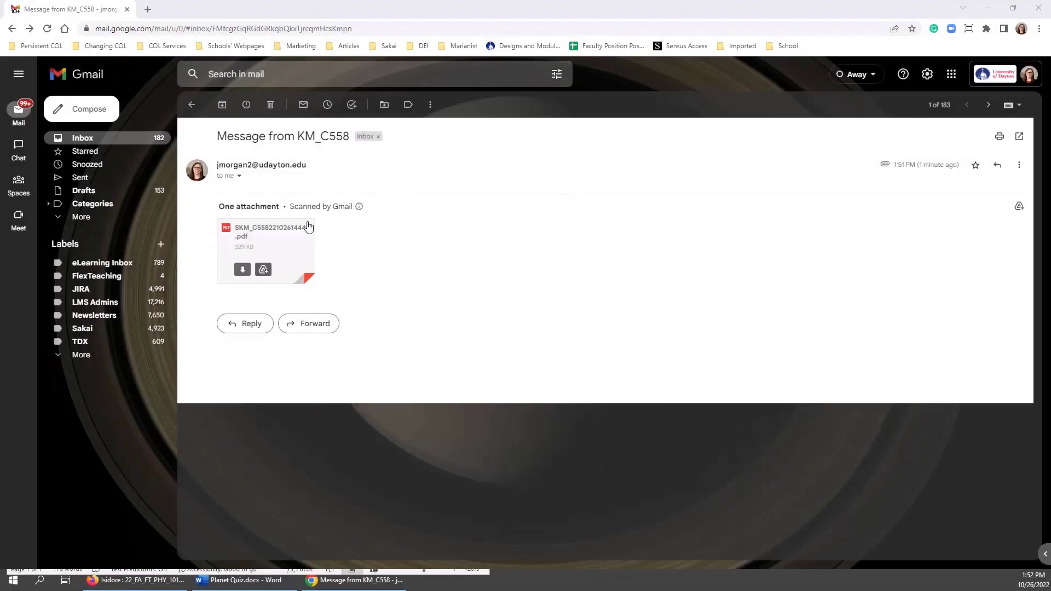
{"action": "left_click", "coordinate": [240, 272]}
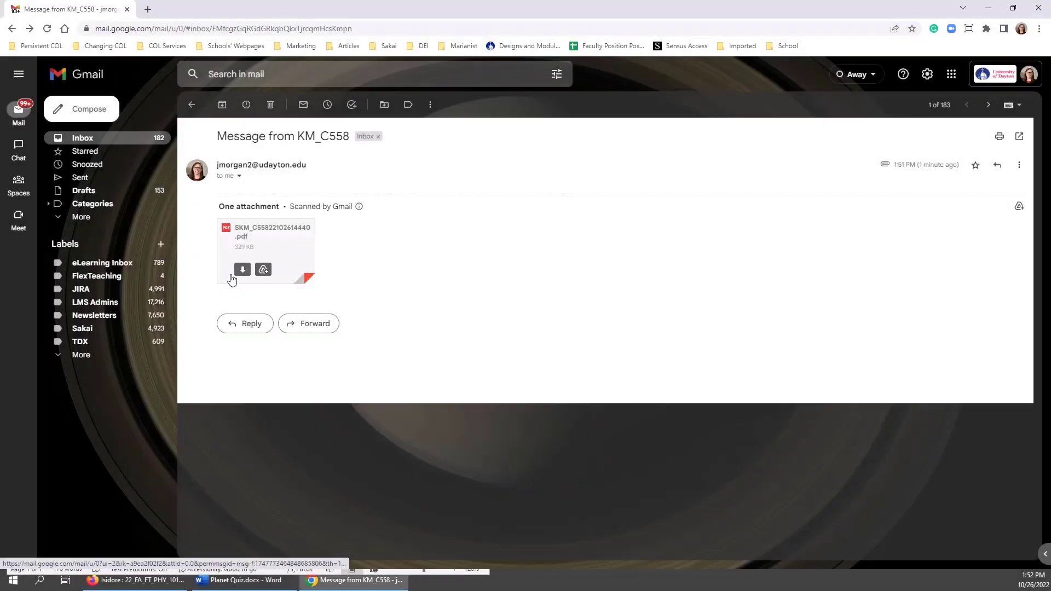
{"action": "left_click", "coordinate": [454, 343]}
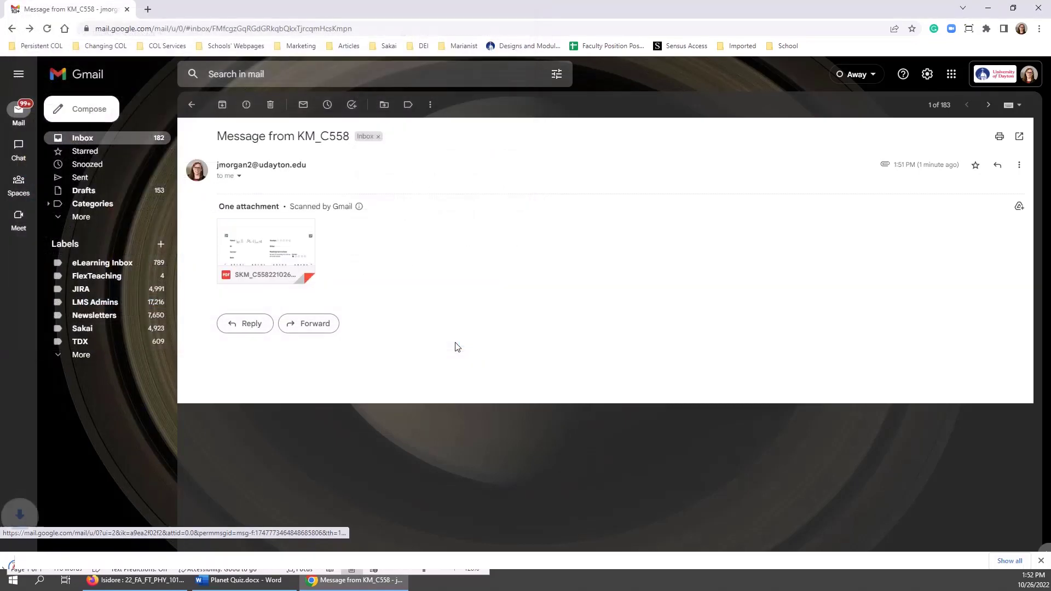
- Switch back to Gradescope in Isidore and upload the downloaded scan SKM_C55822102614440.pdf to the Planet Quiz assignment's scans
{"action": "left_click", "coordinate": [139, 580]}
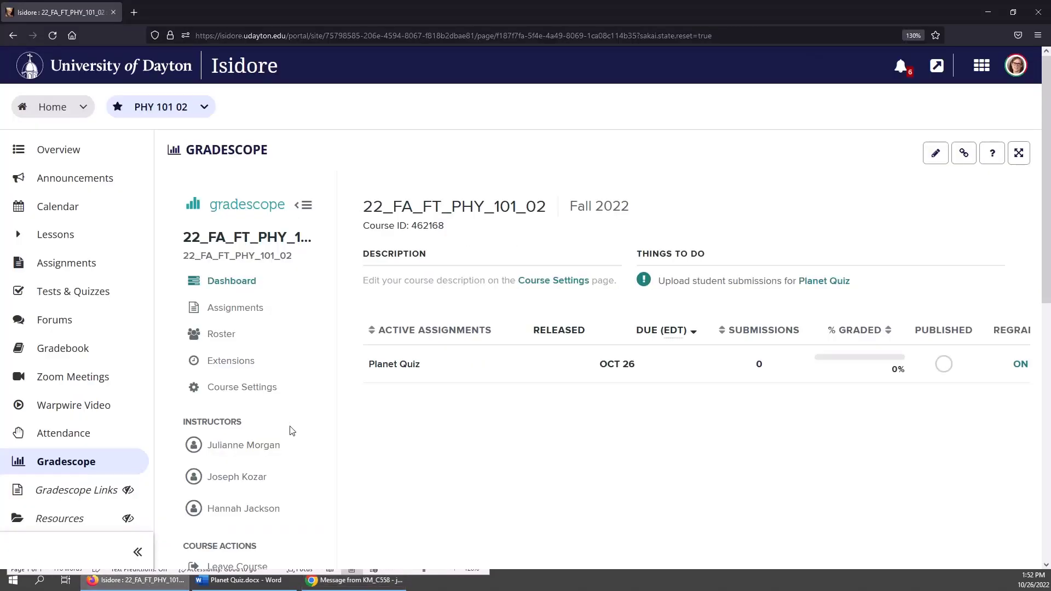
{"action": "left_click", "coordinate": [236, 309]}
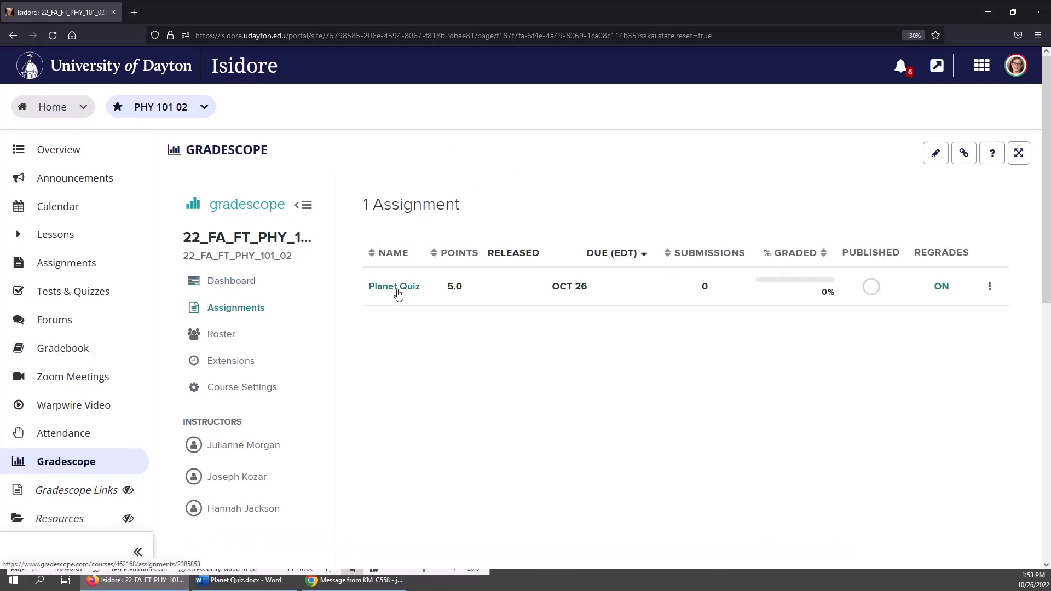
{"action": "left_click", "coordinate": [398, 294]}
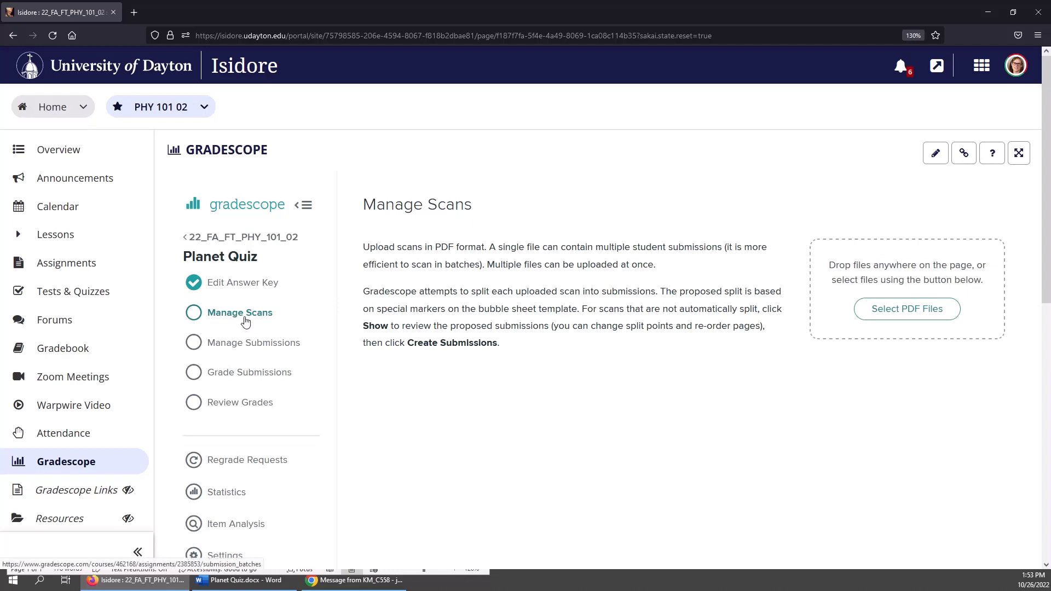
{"action": "left_click", "coordinate": [933, 310]}
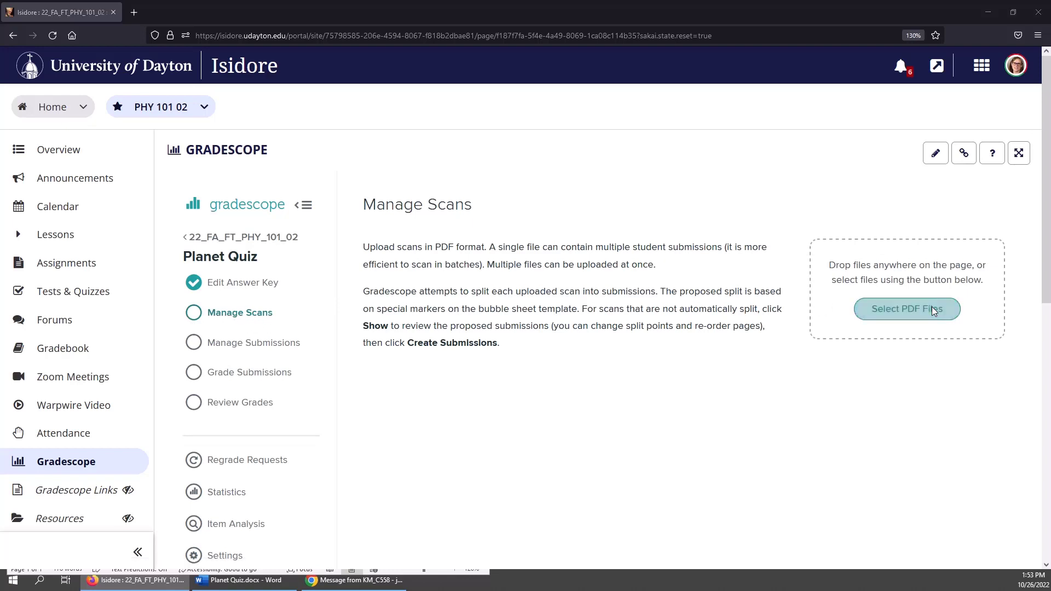
{"action": "left_click", "coordinate": [482, 300]}
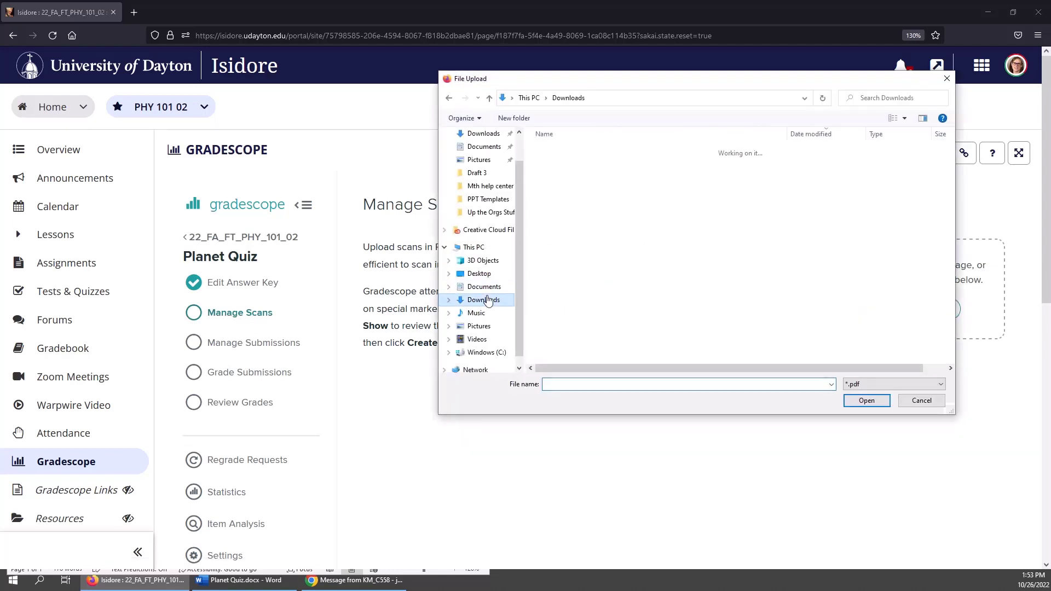
{"action": "left_click", "coordinate": [573, 167]}
{"action": "left_click", "coordinate": [874, 404]}
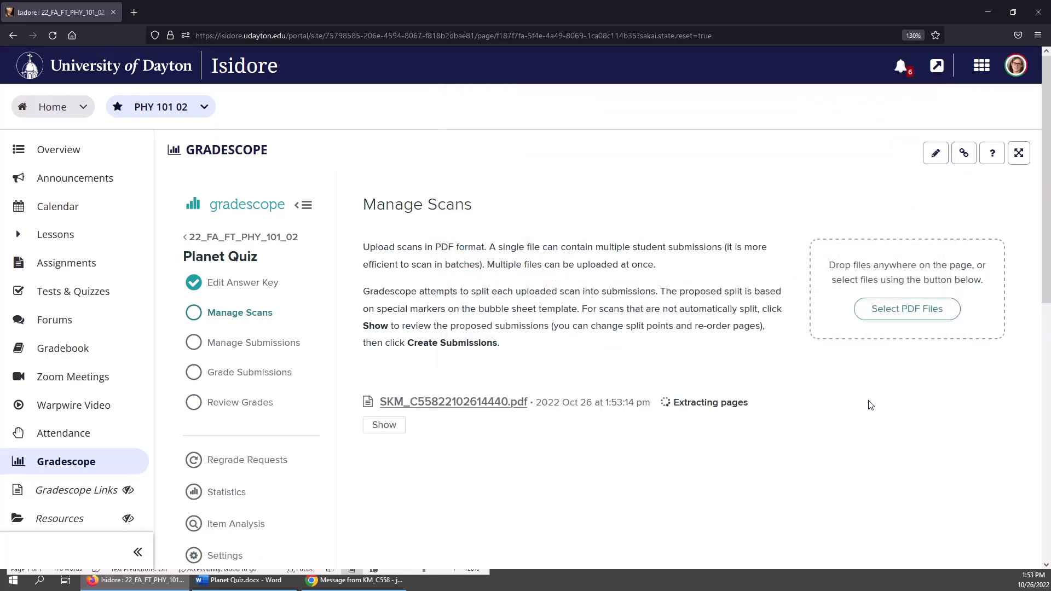
- Continue to Manage Submissions and examine how the scanned sheets are matched to students on the roster
{"action": "scroll", "coordinate": [870, 405], "scroll_direction": "down", "scroll_amount": 10}
{"action": "scroll", "coordinate": [727, 230], "scroll_direction": "up", "scroll_amount": 5}
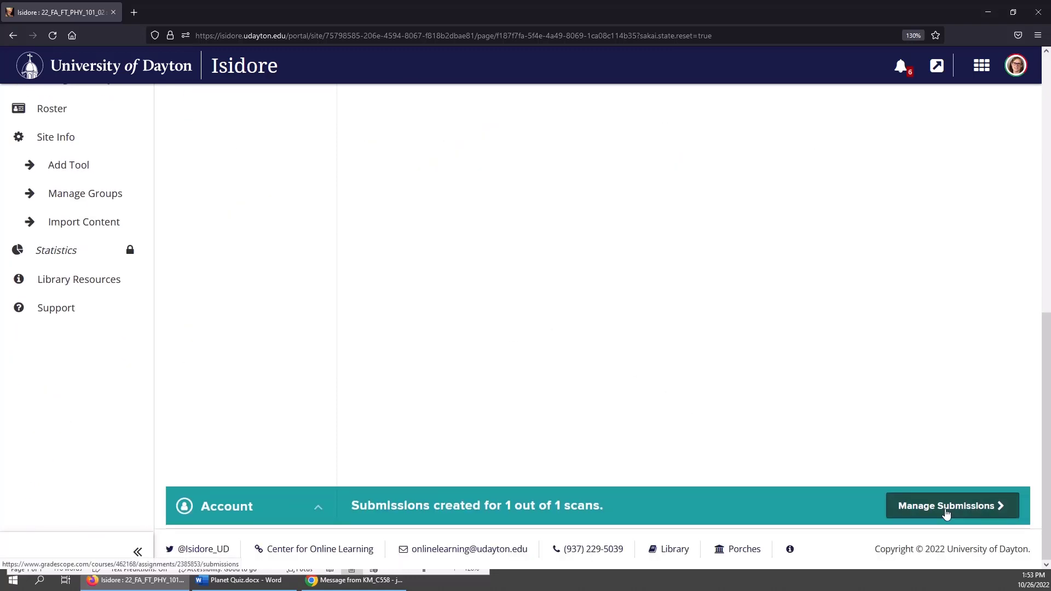
{"action": "left_click", "coordinate": [945, 506]}
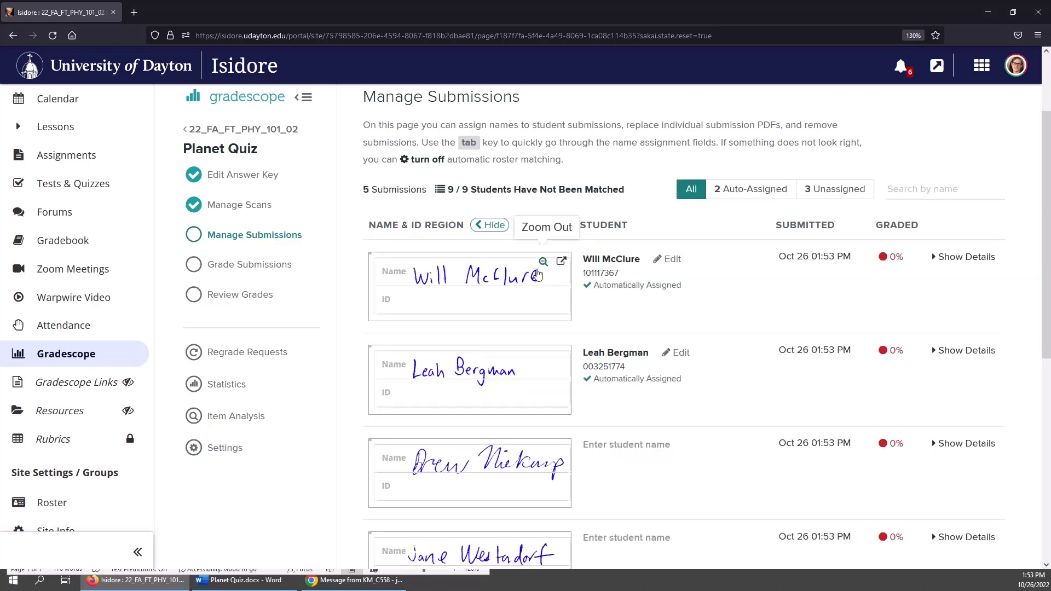
{"action": "scroll", "coordinate": [628, 374], "scroll_direction": "down", "scroll_amount": 3}
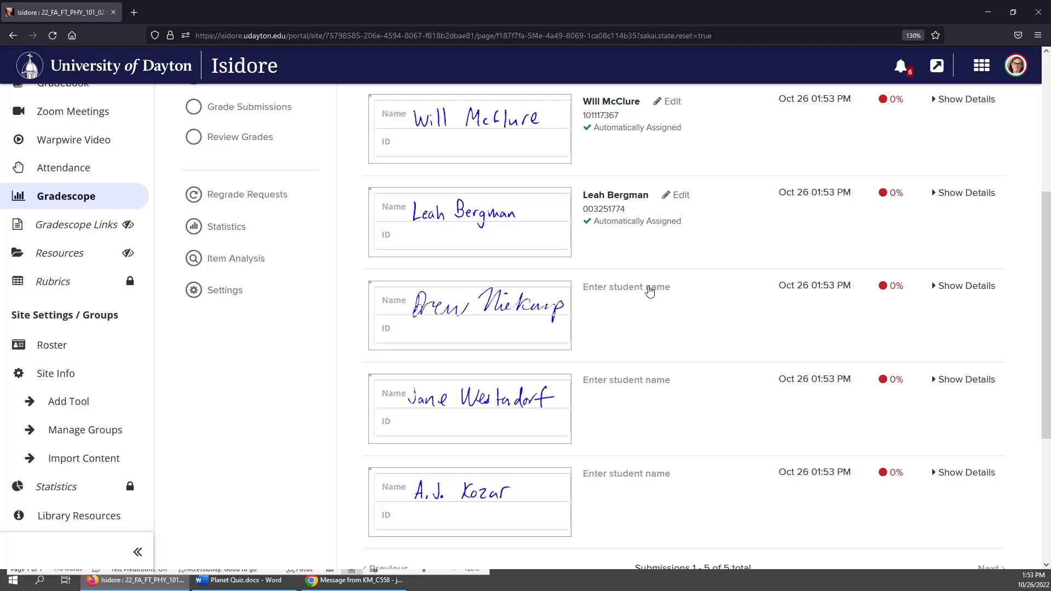
- Assign the third submission to the roster student whose name is handwritten on the sheet
{"action": "left_click", "coordinate": [648, 291]}
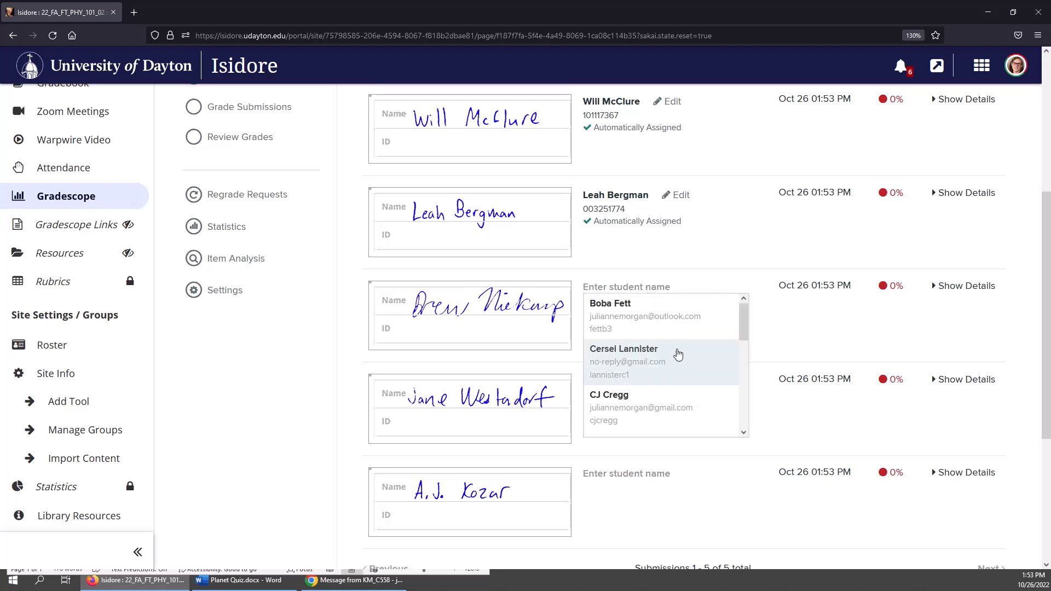
{"action": "scroll", "coordinate": [676, 354], "scroll_direction": "down", "scroll_amount": 5}
{"action": "scroll", "coordinate": [674, 358], "scroll_direction": "up", "scroll_amount": 2}
{"action": "scroll", "coordinate": [659, 381], "scroll_direction": "up", "scroll_amount": 2}
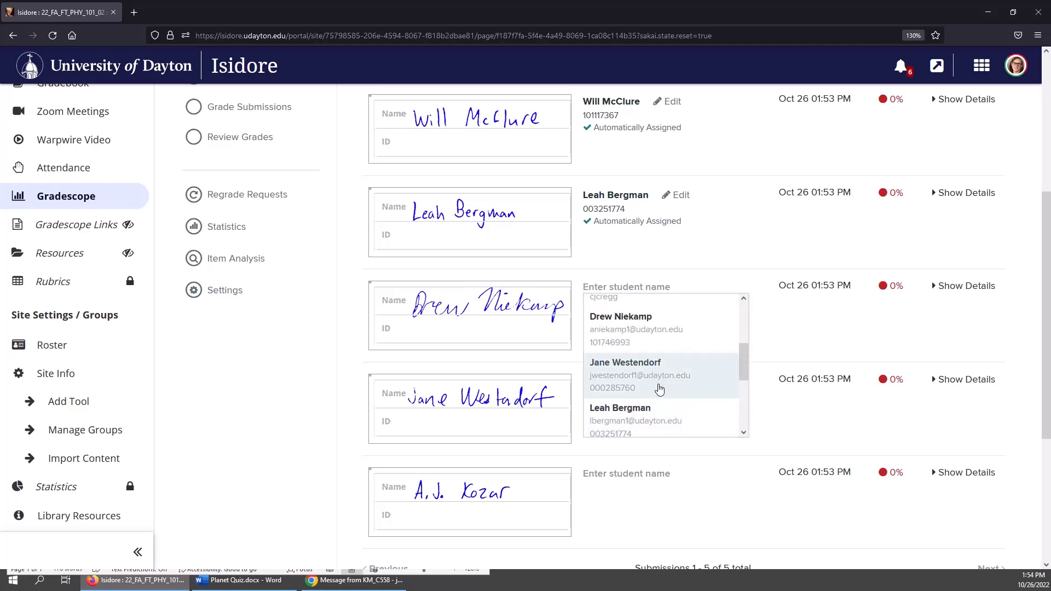
{"action": "left_click", "coordinate": [661, 340]}
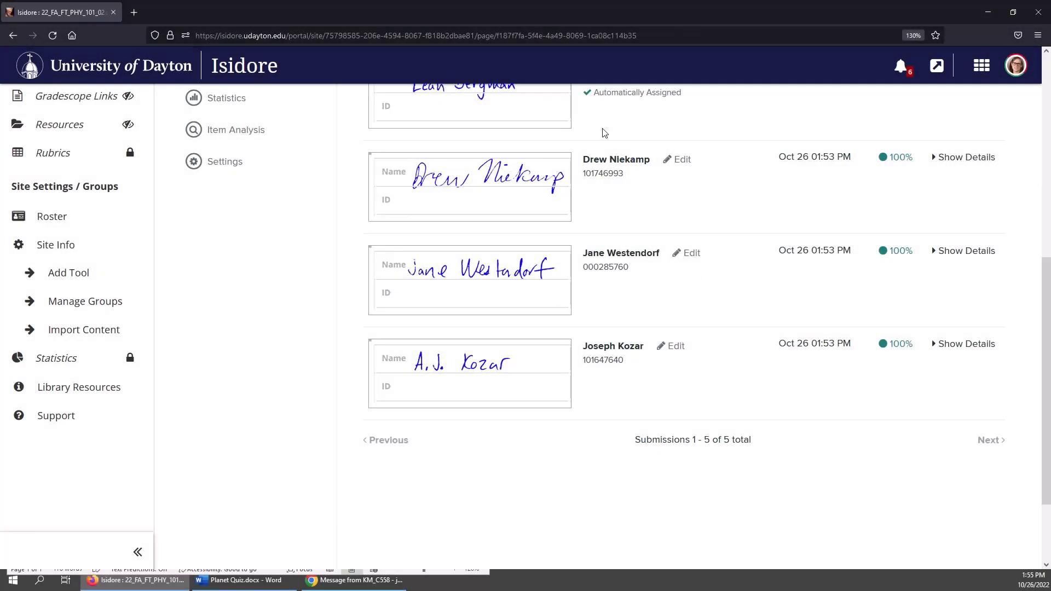
- Continue to Review Grades, examine the score distribution and student scores, and open the first listed student's graded sheet
{"action": "left_click", "coordinate": [972, 505]}
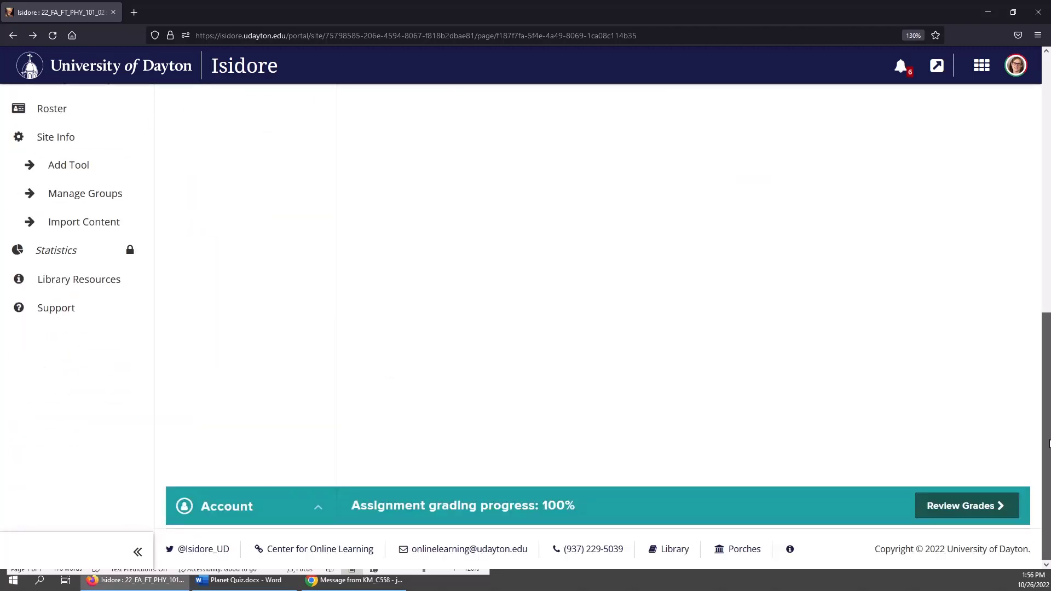
{"action": "left_click", "coordinate": [968, 518]}
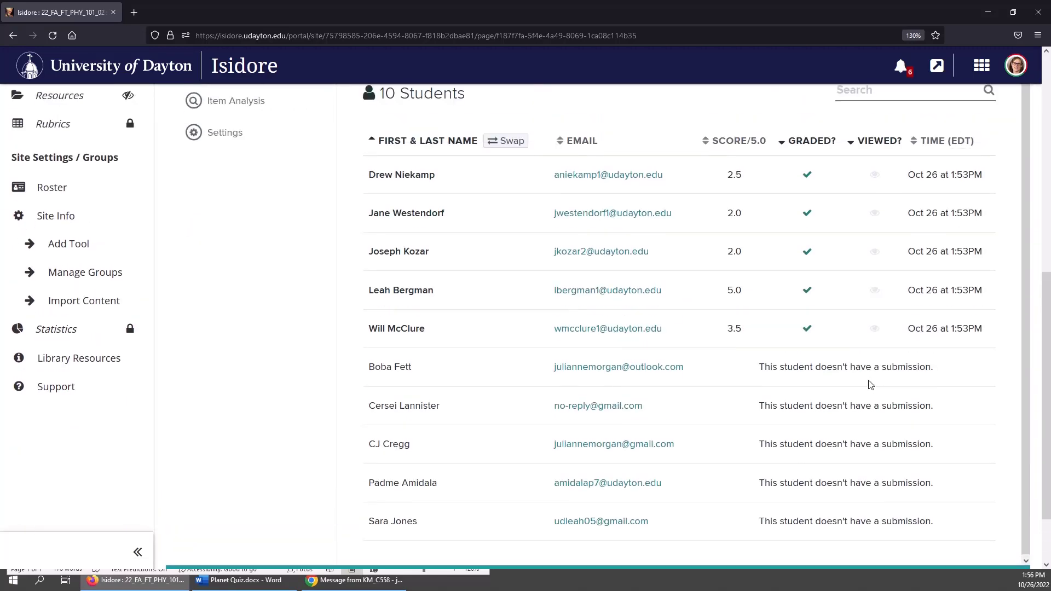
{"action": "scroll", "coordinate": [729, 435], "scroll_direction": "up", "scroll_amount": 3}
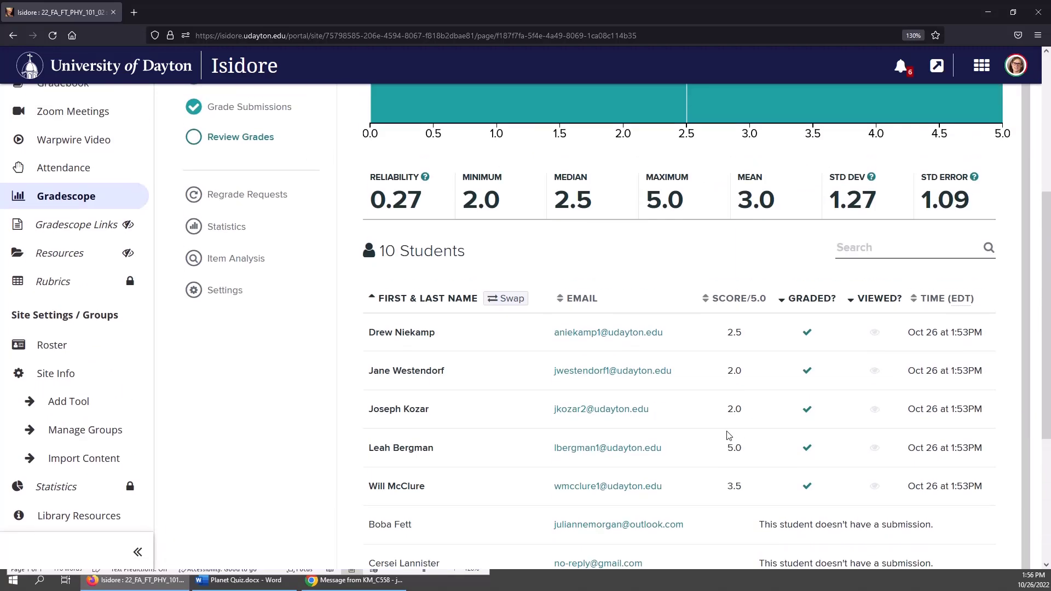
{"action": "scroll", "coordinate": [601, 250], "scroll_direction": "up", "scroll_amount": 3}
{"action": "scroll", "coordinate": [415, 191], "scroll_direction": "up", "scroll_amount": 2}
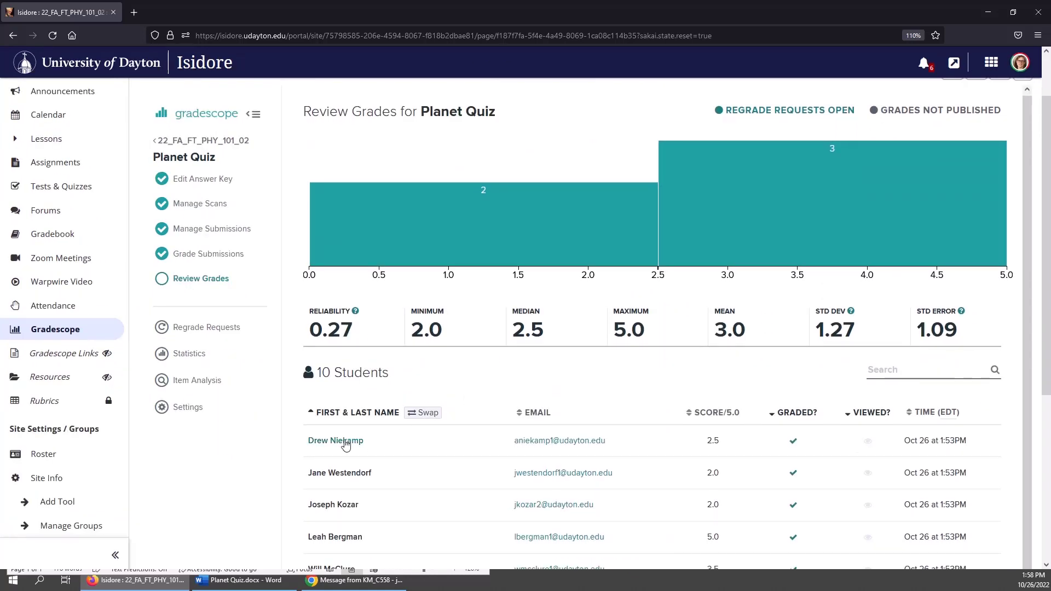
{"action": "left_click", "coordinate": [346, 446]}
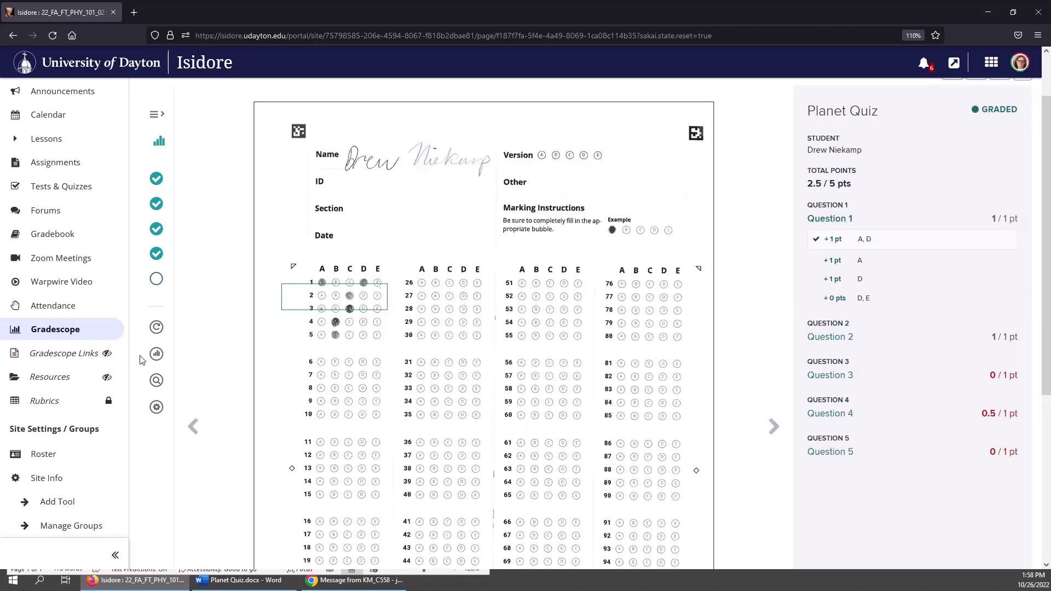
- Open the Planet Quiz assignment statistics and examine the mean score of each question
{"action": "left_click", "coordinate": [156, 355]}
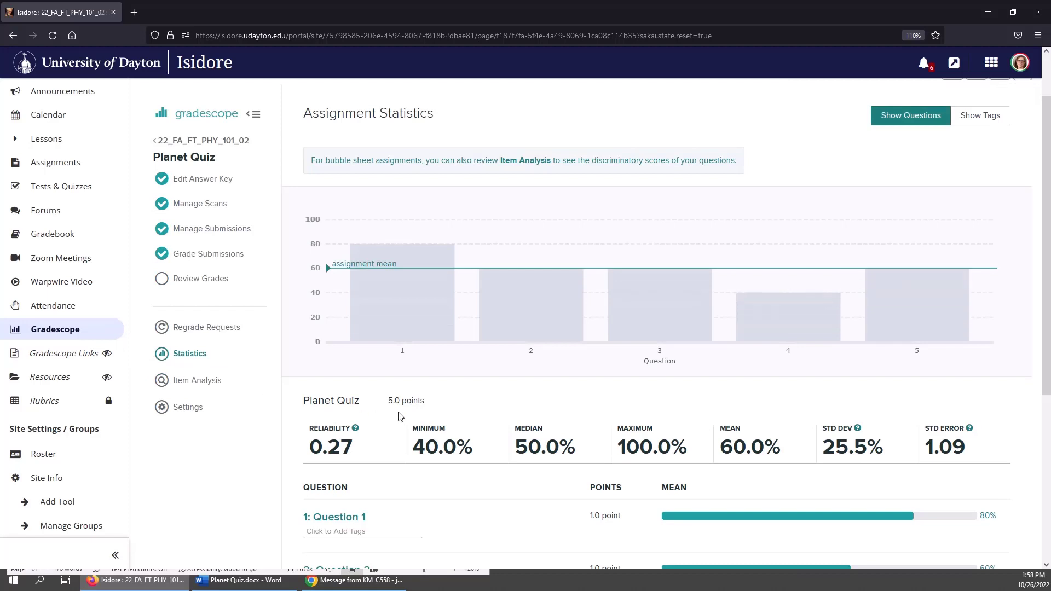
{"action": "scroll", "coordinate": [399, 416], "scroll_direction": "down", "scroll_amount": 5}
{"action": "scroll", "coordinate": [364, 336], "scroll_direction": "up", "scroll_amount": 2}
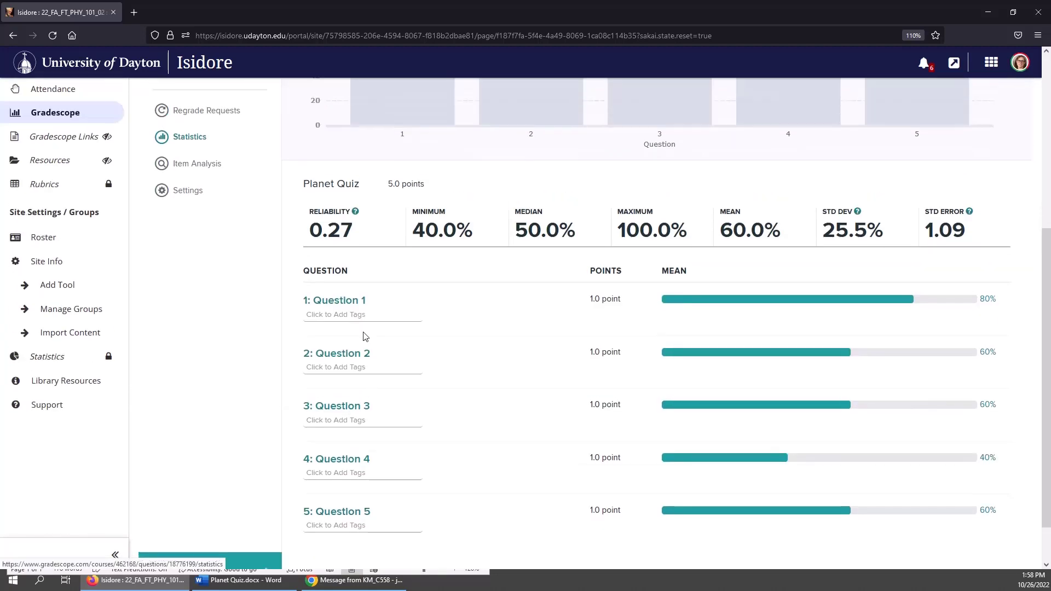
{"action": "scroll", "coordinate": [353, 383], "scroll_direction": "down", "scroll_amount": 1}
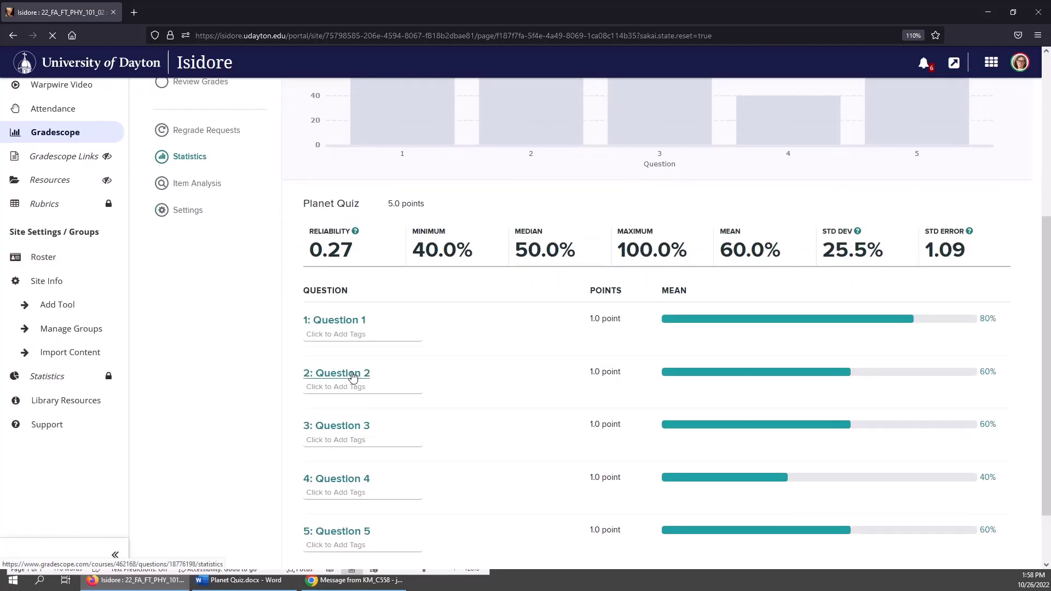
{"action": "scroll", "coordinate": [353, 378], "scroll_direction": "up", "scroll_amount": 2}
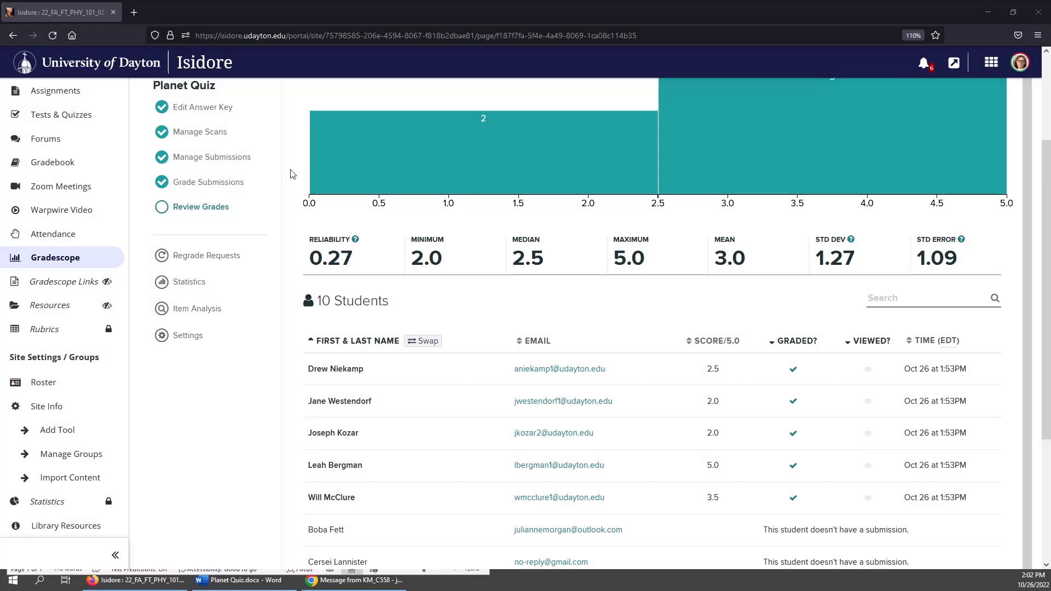
- Edit the Planet Quiz answer key so that only D is correct for question 3, and save the key
{"action": "left_click", "coordinate": [213, 109]}
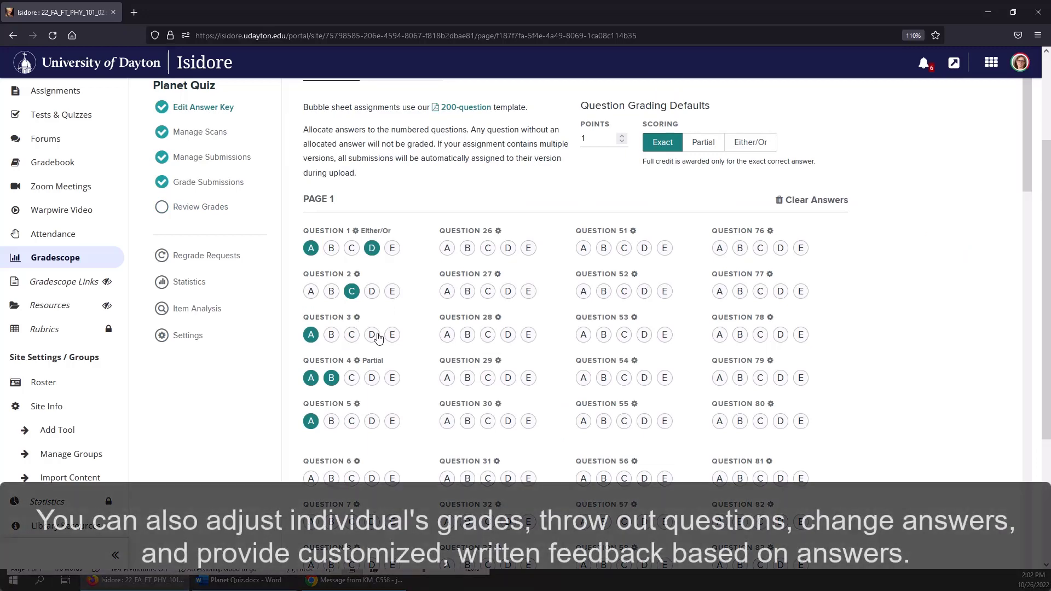
{"action": "left_click", "coordinate": [375, 336]}
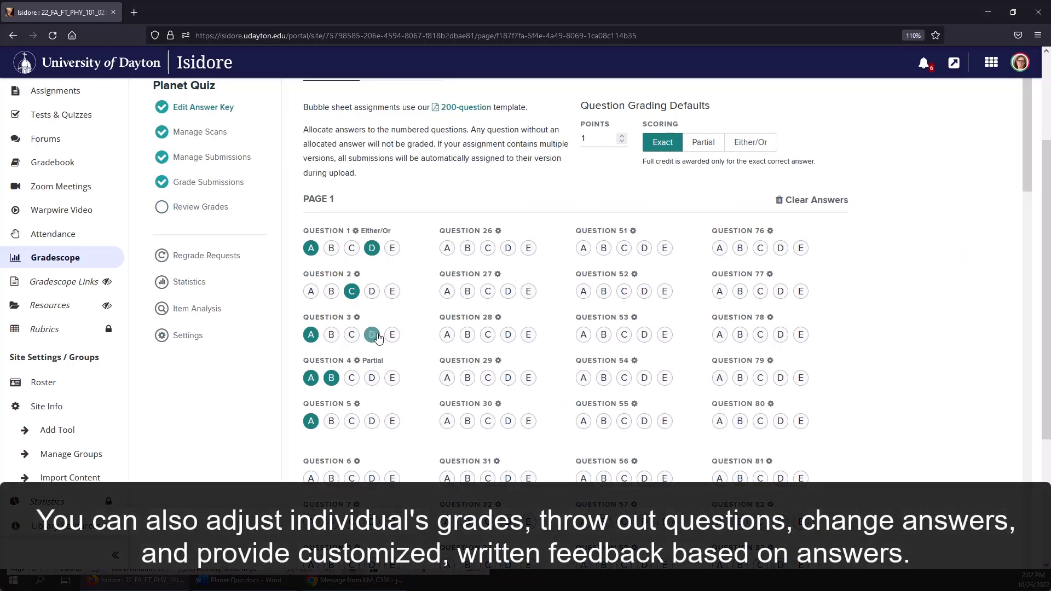
{"action": "left_click", "coordinate": [311, 335]}
{"action": "scroll", "coordinate": [791, 268], "scroll_direction": "down", "scroll_amount": 20}
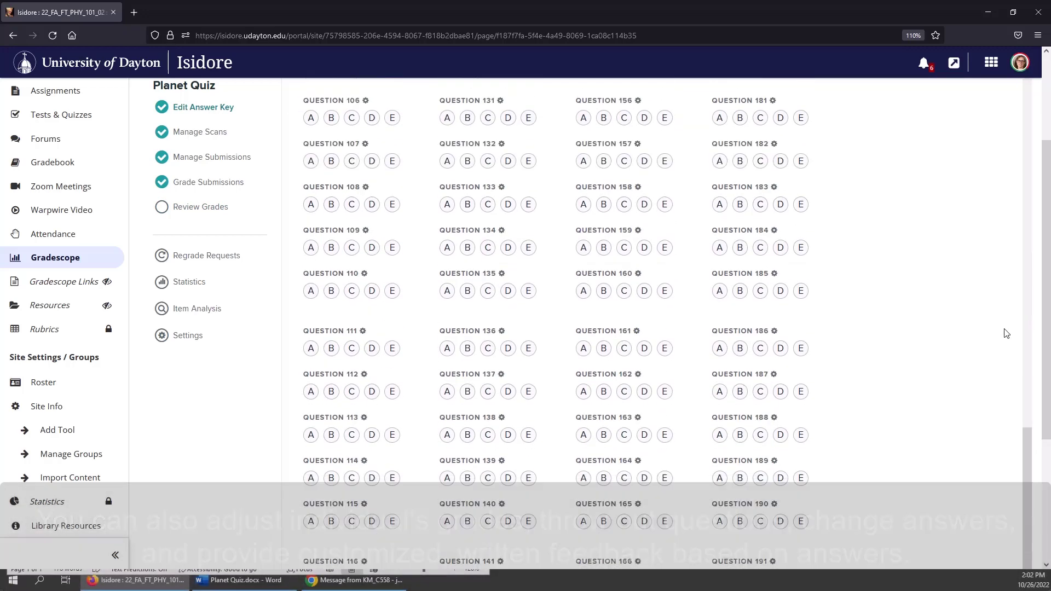
{"action": "scroll", "coordinate": [1007, 334], "scroll_direction": "down", "scroll_amount": 10}
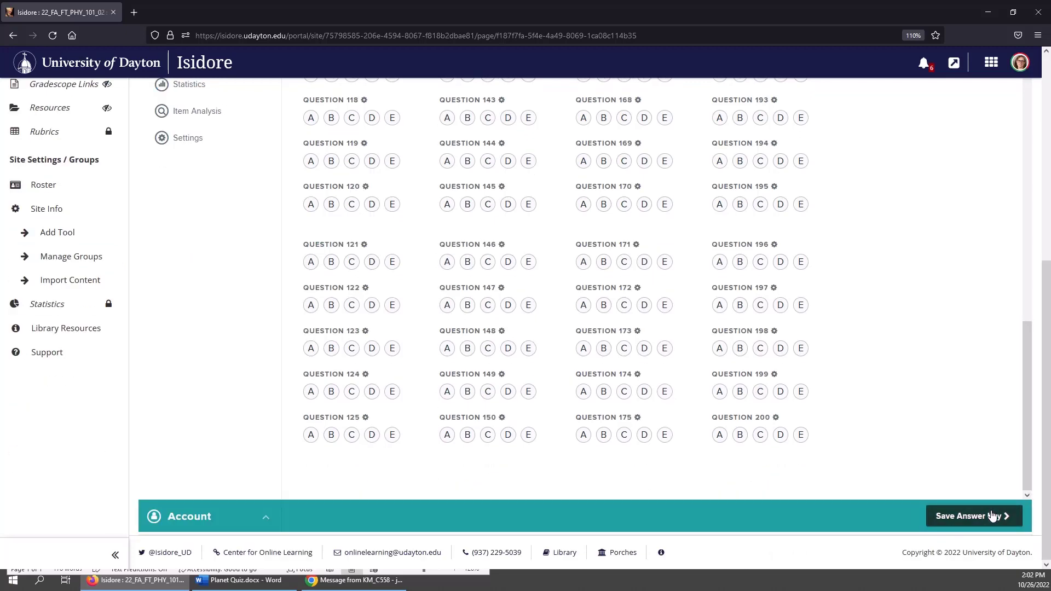
{"action": "left_click", "coordinate": [993, 516]}
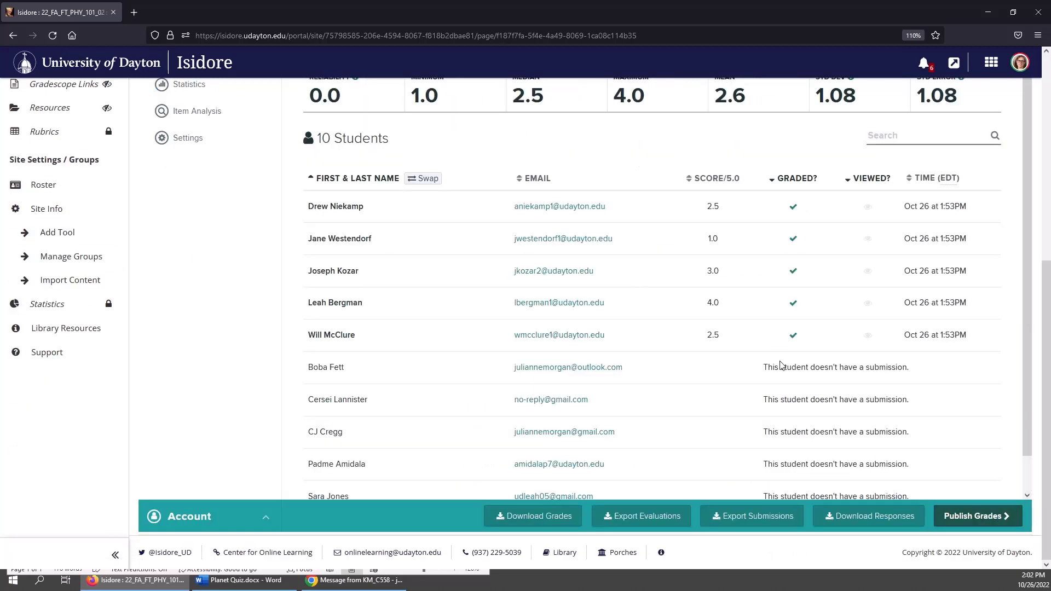
- Post the published Planet Quiz grades to the linked Planet Quiz assignment in Isidore
{"action": "scroll", "coordinate": [750, 343], "scroll_direction": "up", "scroll_amount": 1}
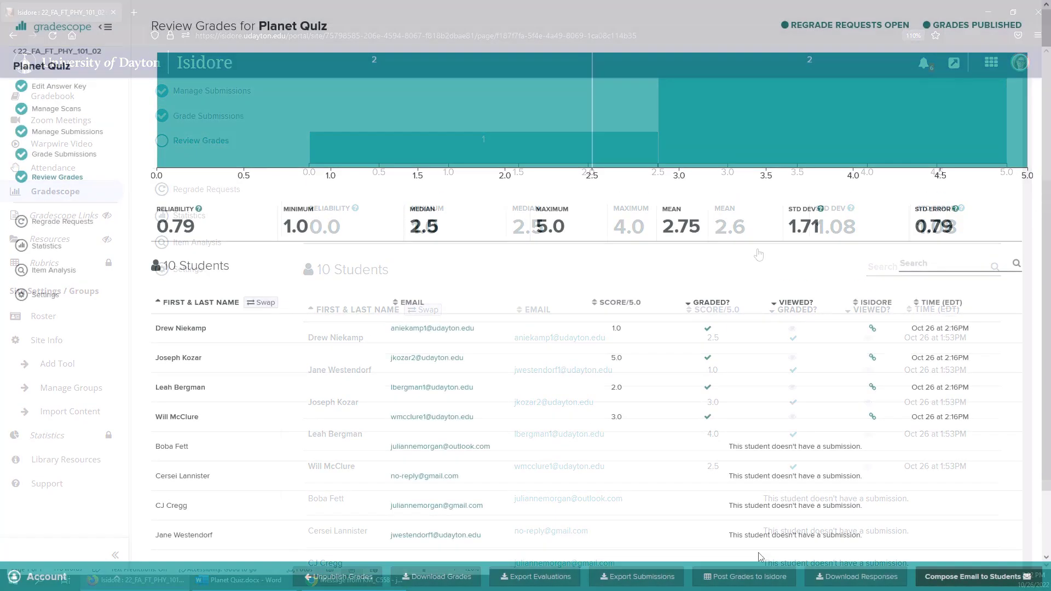
{"action": "left_click", "coordinate": [748, 583]}
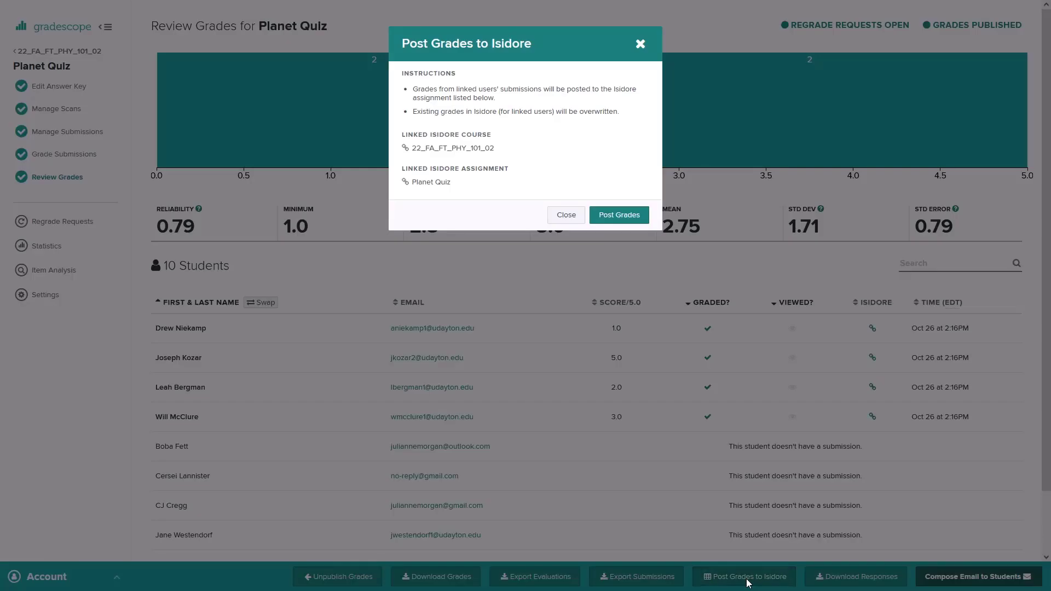
{"action": "left_click", "coordinate": [630, 225]}
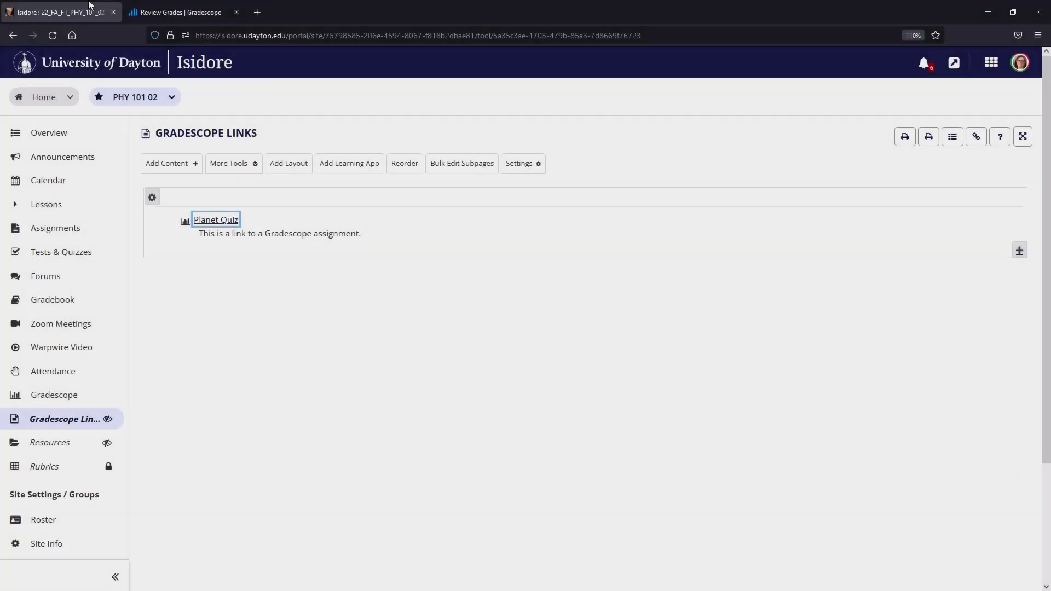
- Return to the PHY 101 02 site in Isidore, open its Gradebook and find the Planet Quiz column
{"action": "key", "text": "F11"}
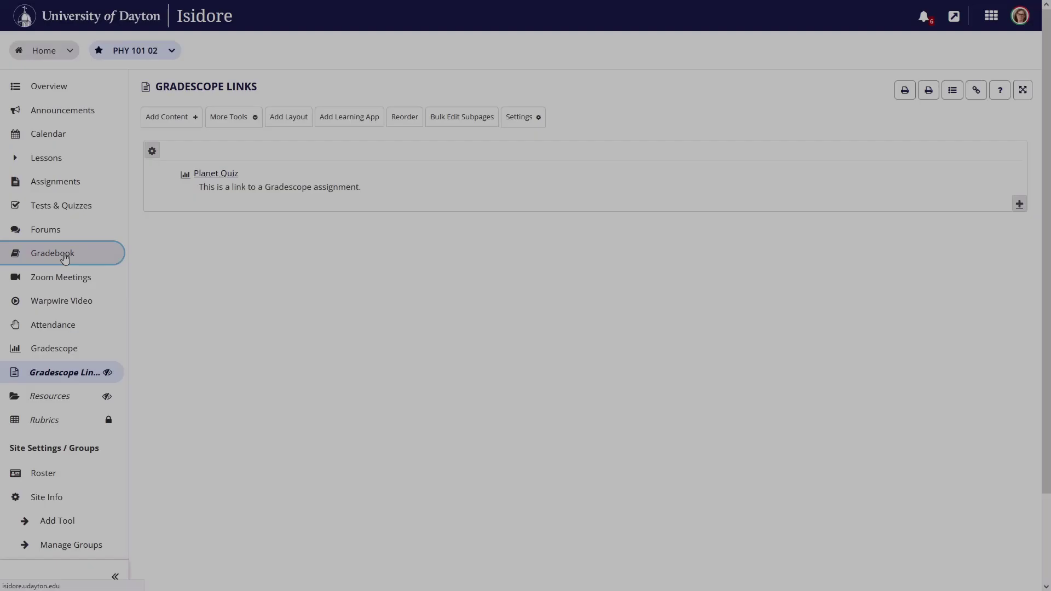
{"action": "left_click", "coordinate": [64, 255]}
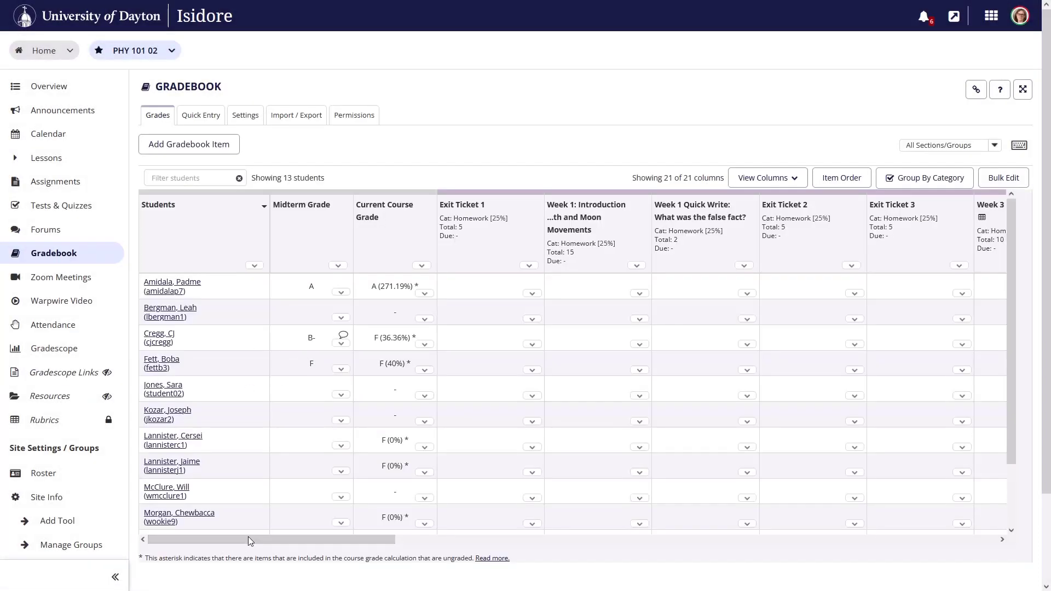
{"action": "left_click_drag", "start_coordinate": [249, 541], "coordinate": [894, 553]}
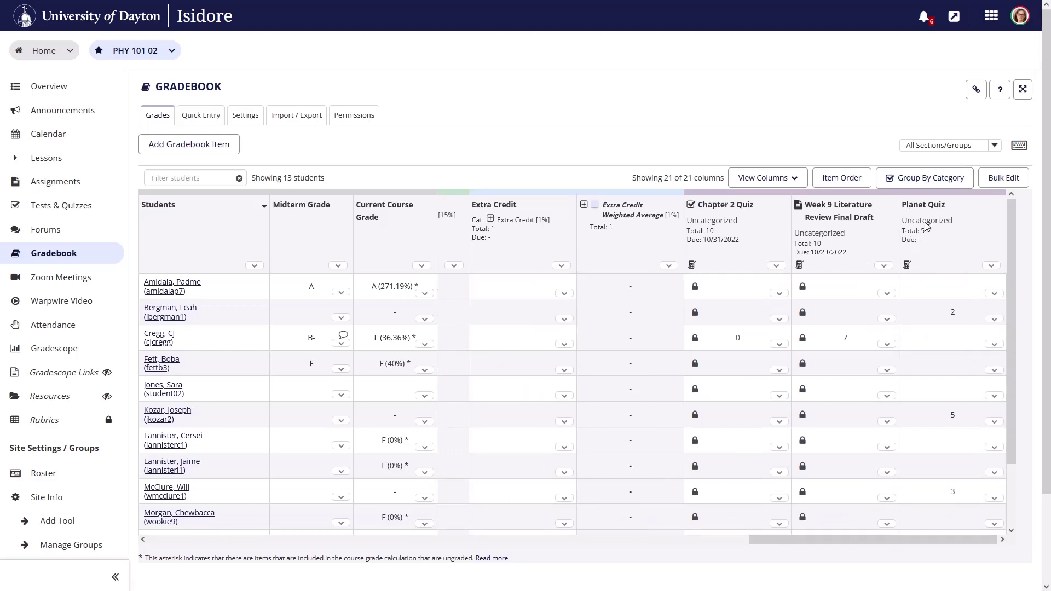
- Edit the Planet Quiz gradebook item and set its category to Quizzes (30%)
{"action": "left_click", "coordinate": [990, 265]}
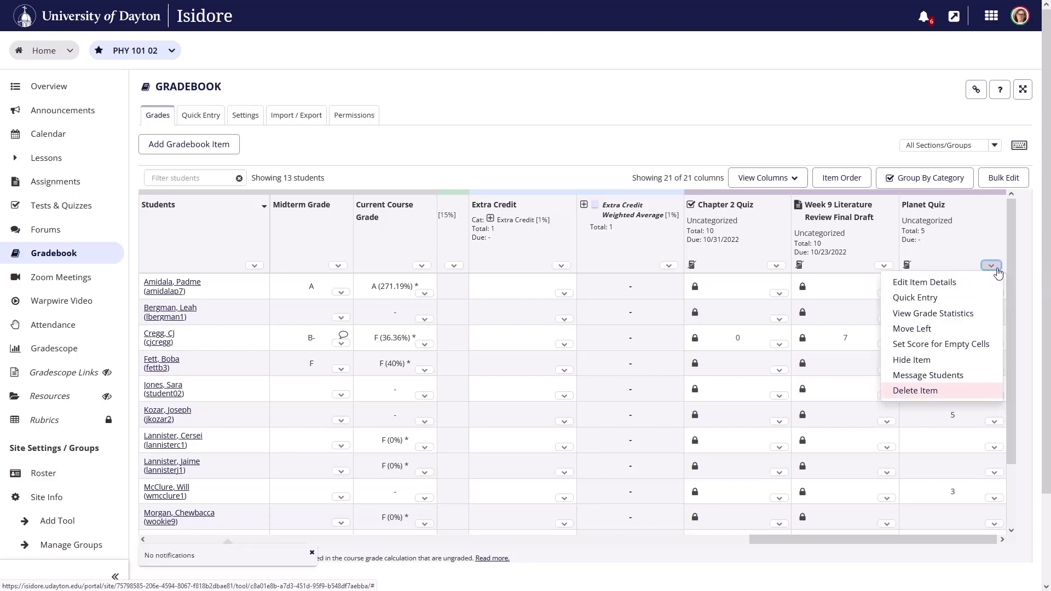
{"action": "left_click", "coordinate": [951, 282]}
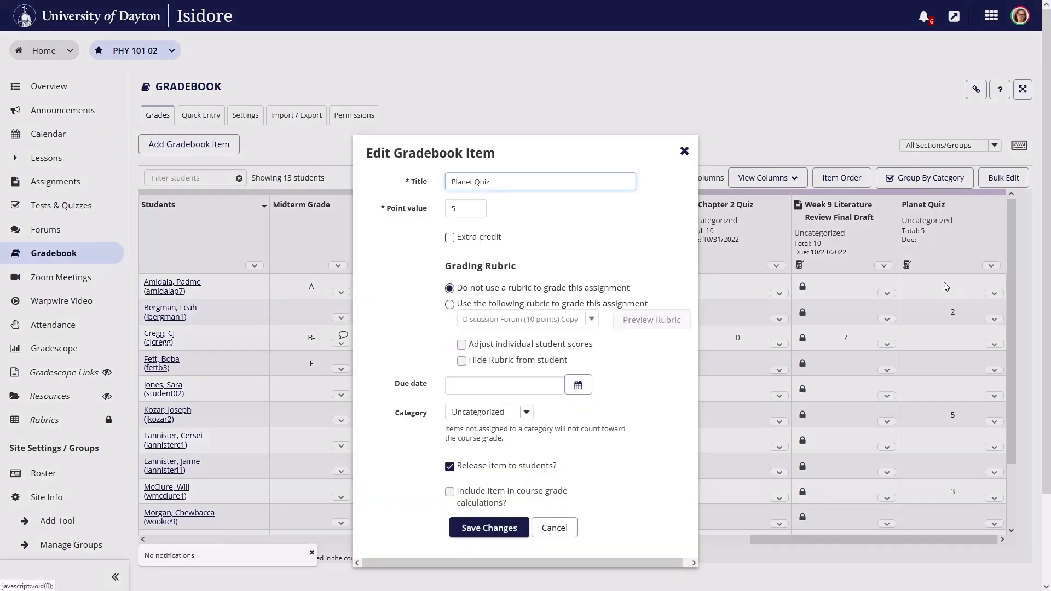
{"action": "left_click", "coordinate": [520, 414]}
{"action": "left_click", "coordinate": [473, 461]}
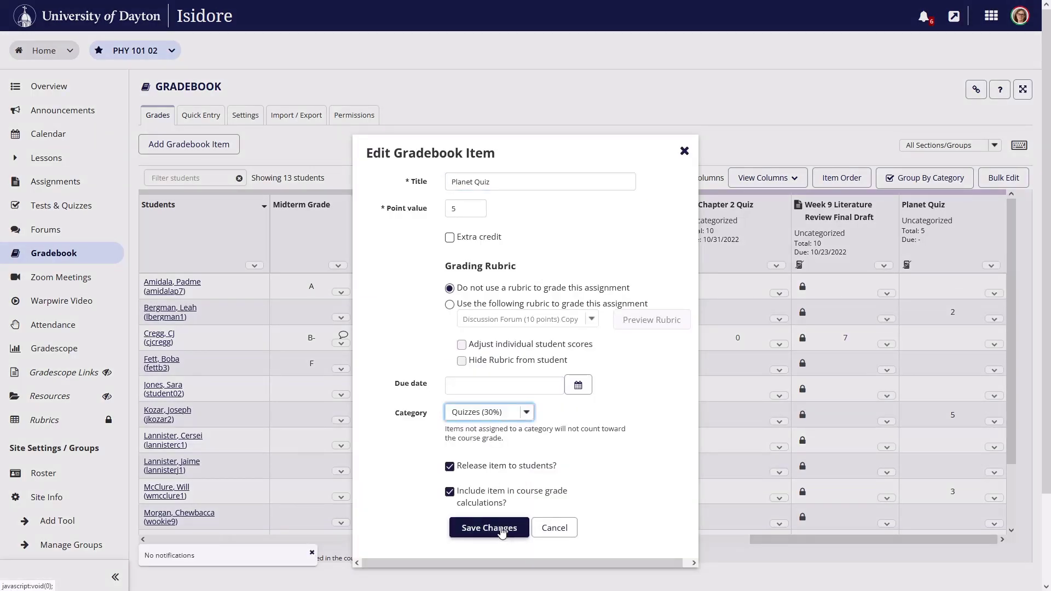